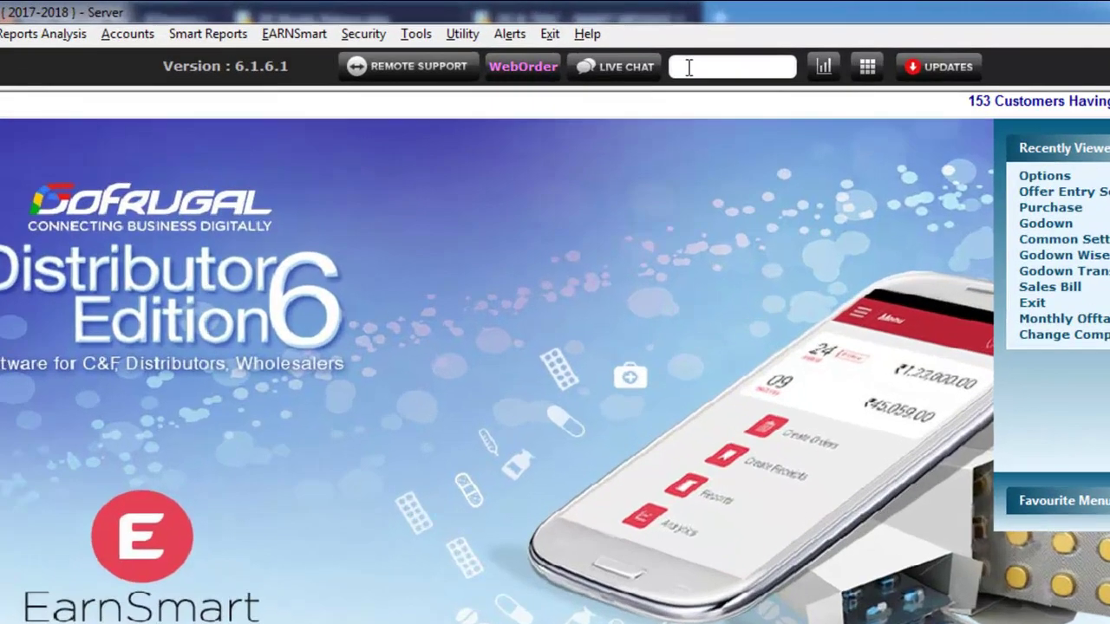
- Search for 'options' to open the Business Configuration window
left_click(671, 51)
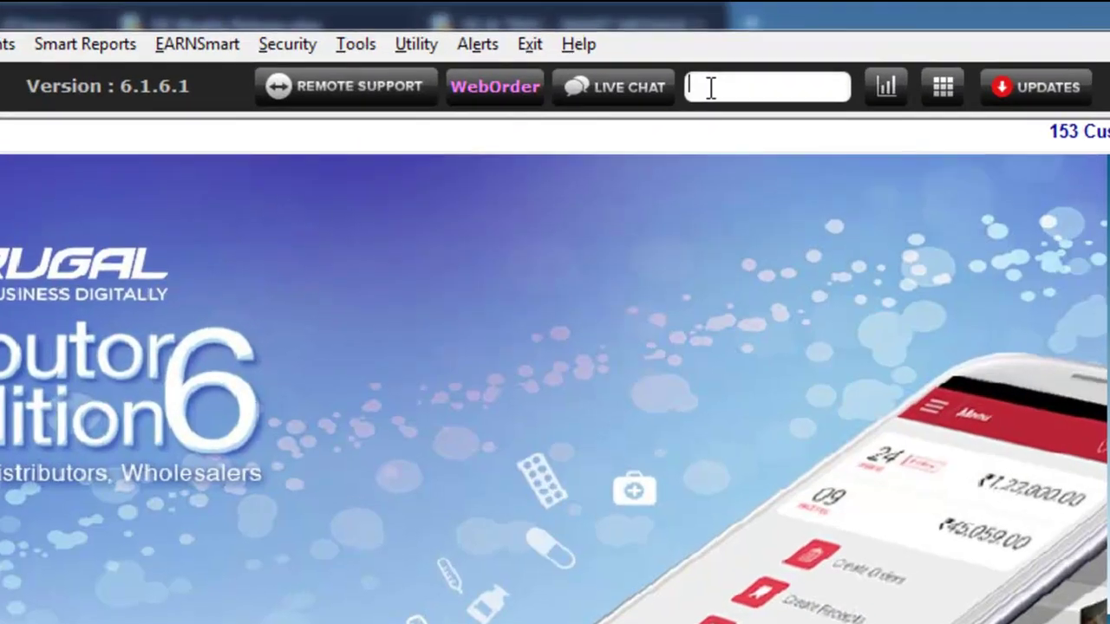
type("options")
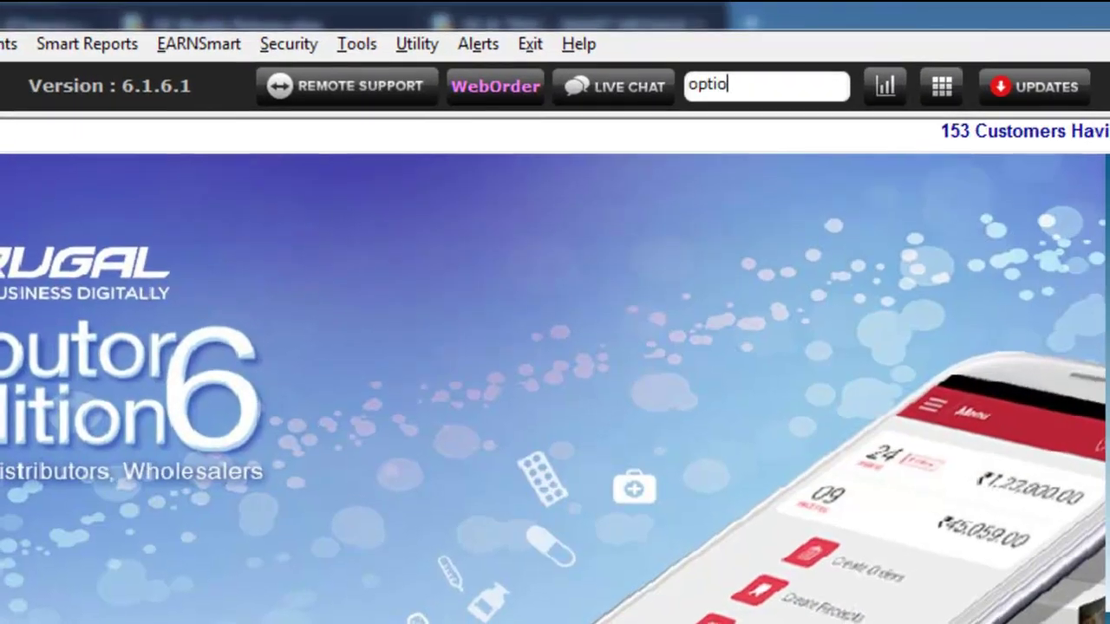
key("Return")
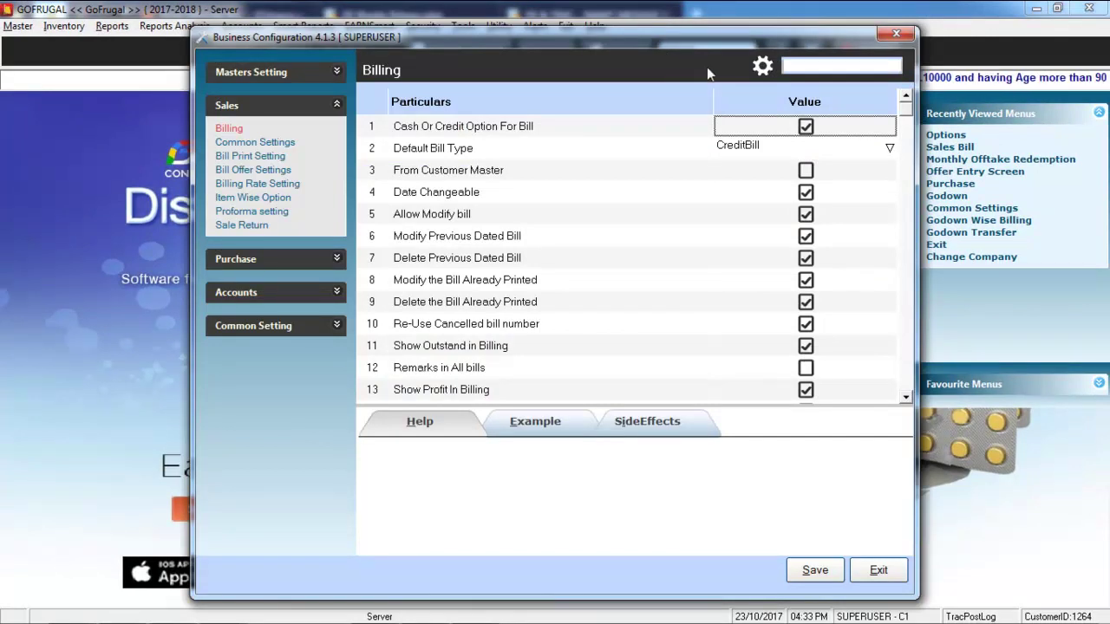
- Find the Godown Wise Billing setting through the settings search and tick it
left_click(812, 62)
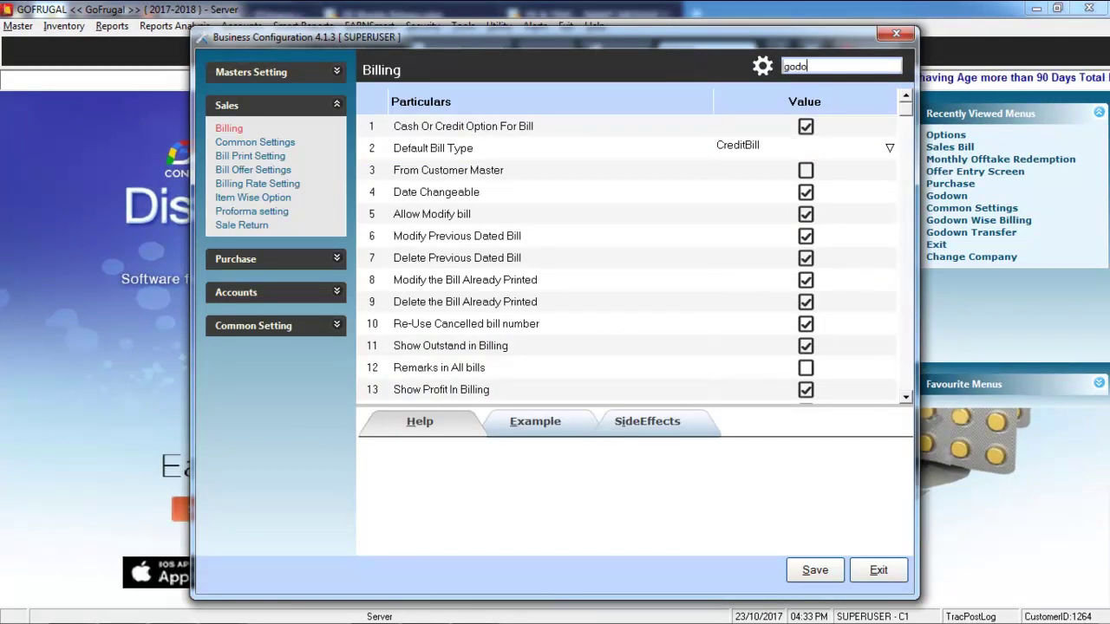
key("Return")
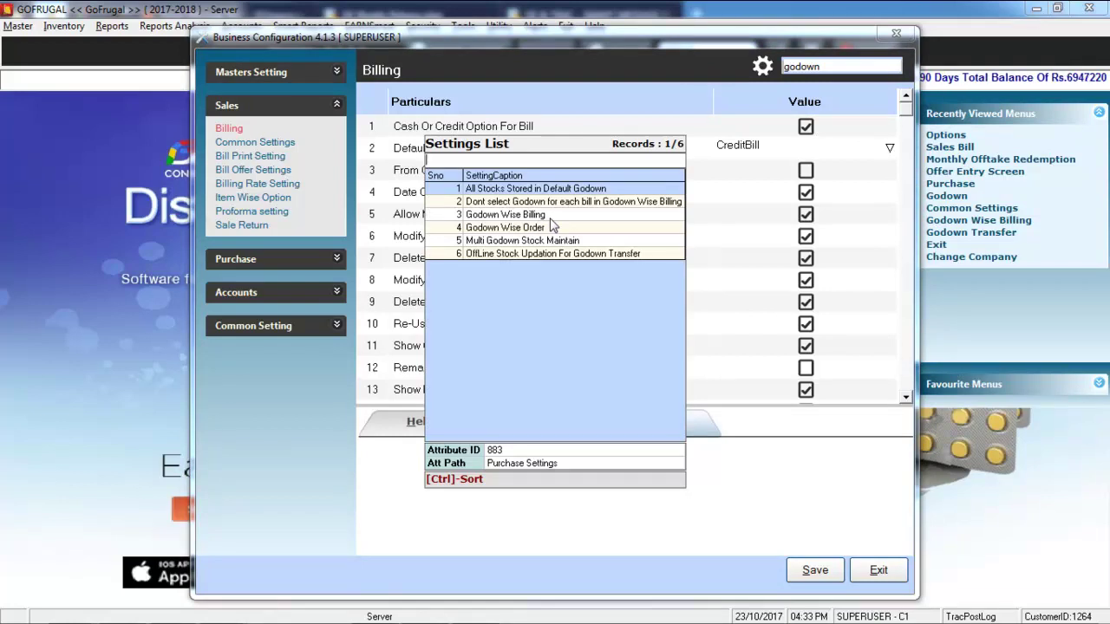
key("Down")
key("Down")
key("Return")
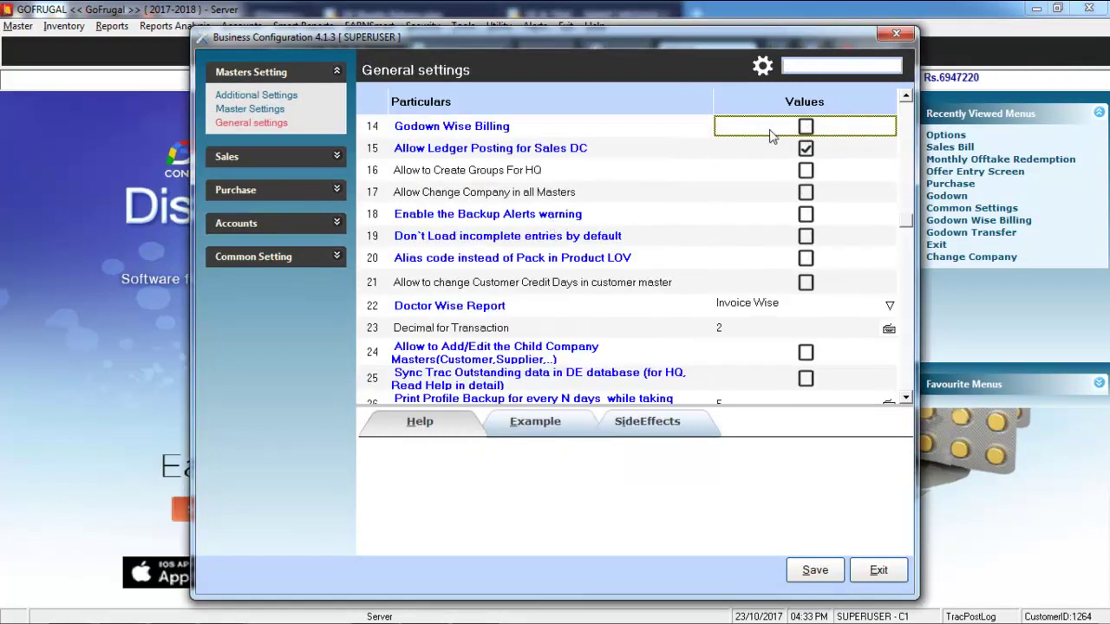
left_click(783, 134)
- Search settings for 'godown' again to reach the Multi Godown Stock Maintain purchase setting
left_click(789, 66)
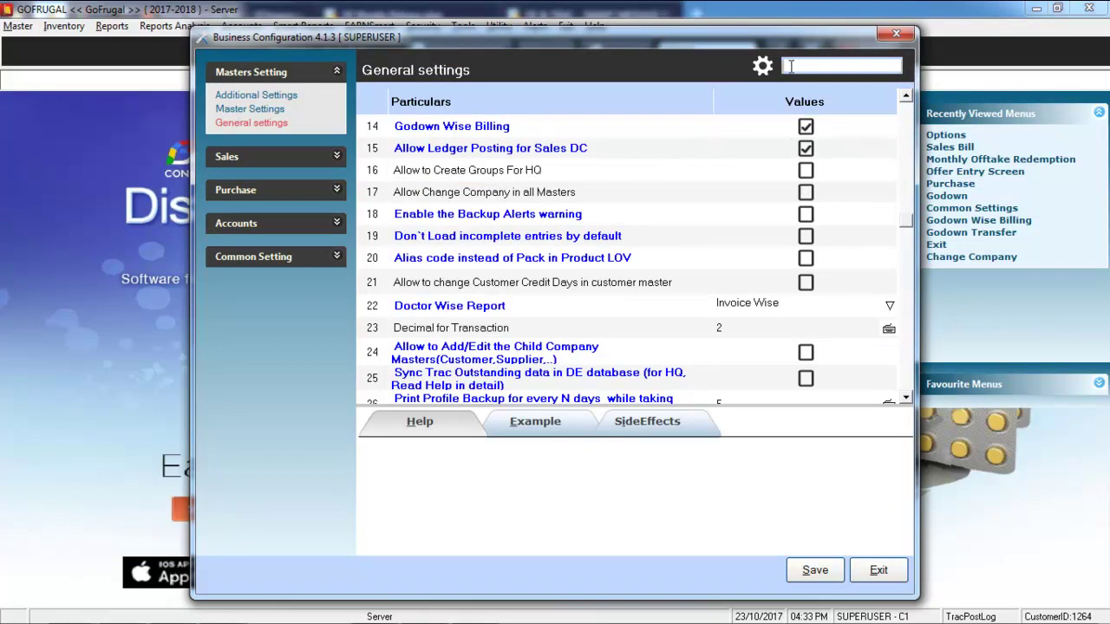
type("godown")
key("Return")
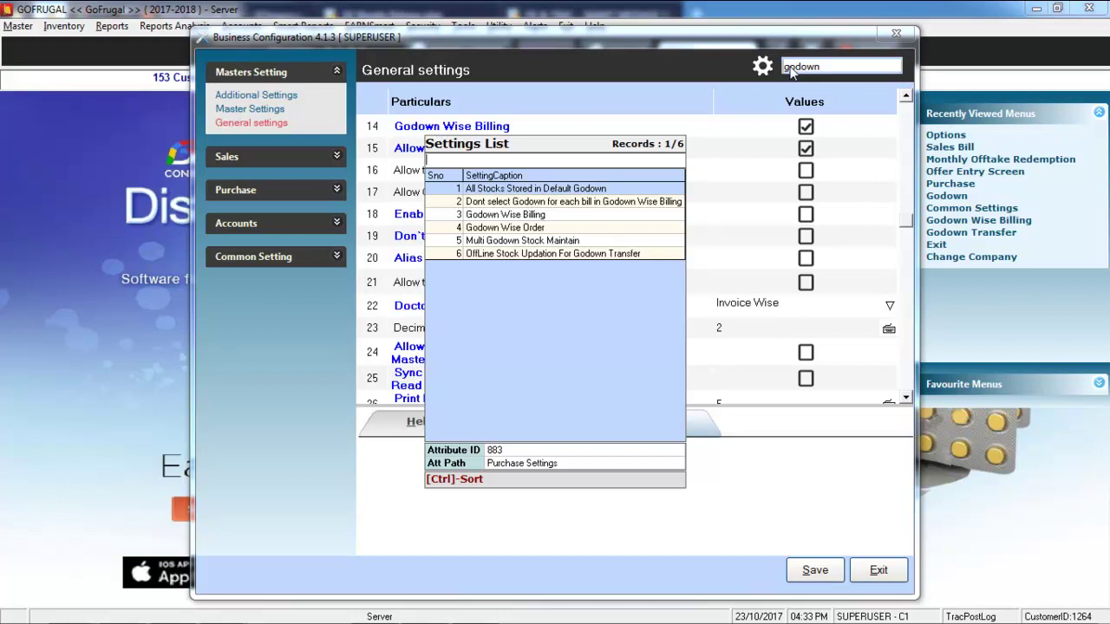
- Tick Multi Godown Stock Maintain, set Stock Maintain to All Stock Godown, and save
double_click(583, 247)
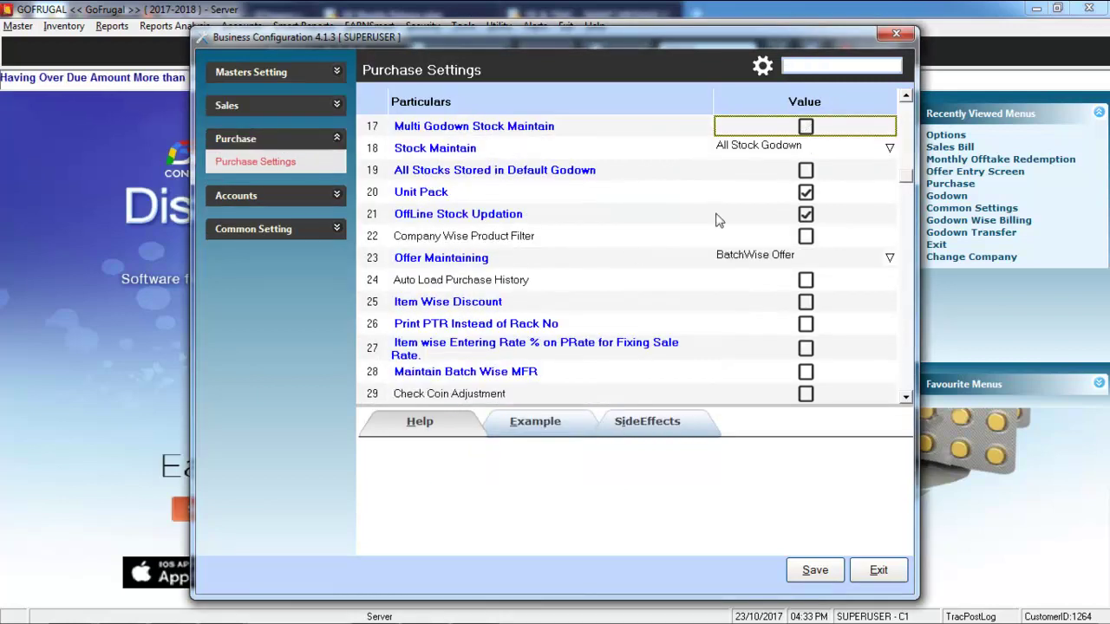
left_click(775, 132)
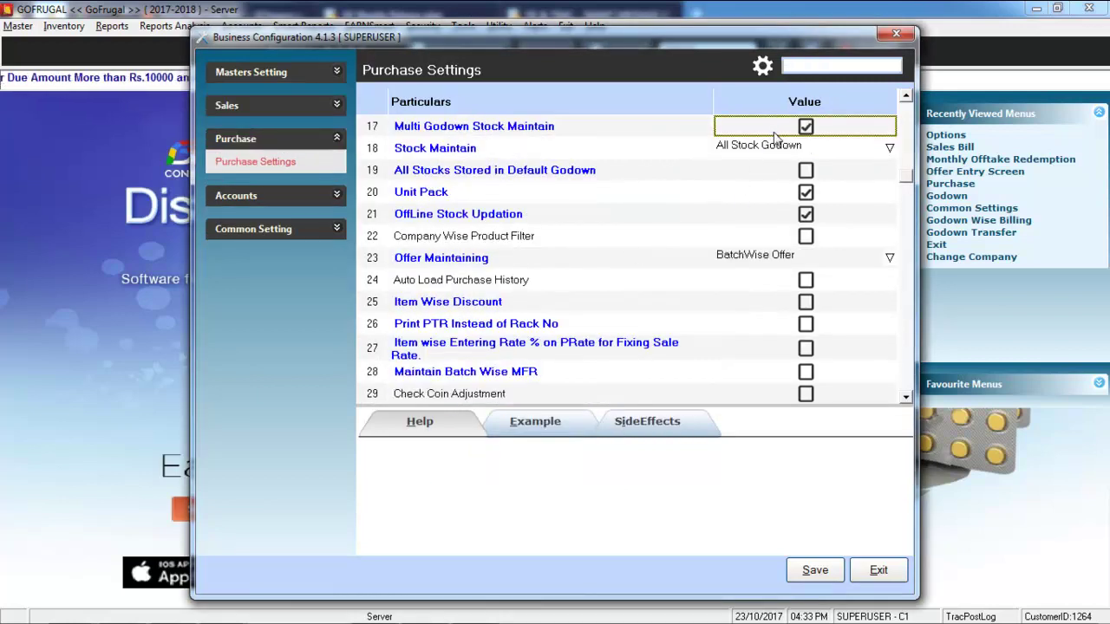
left_click(758, 154)
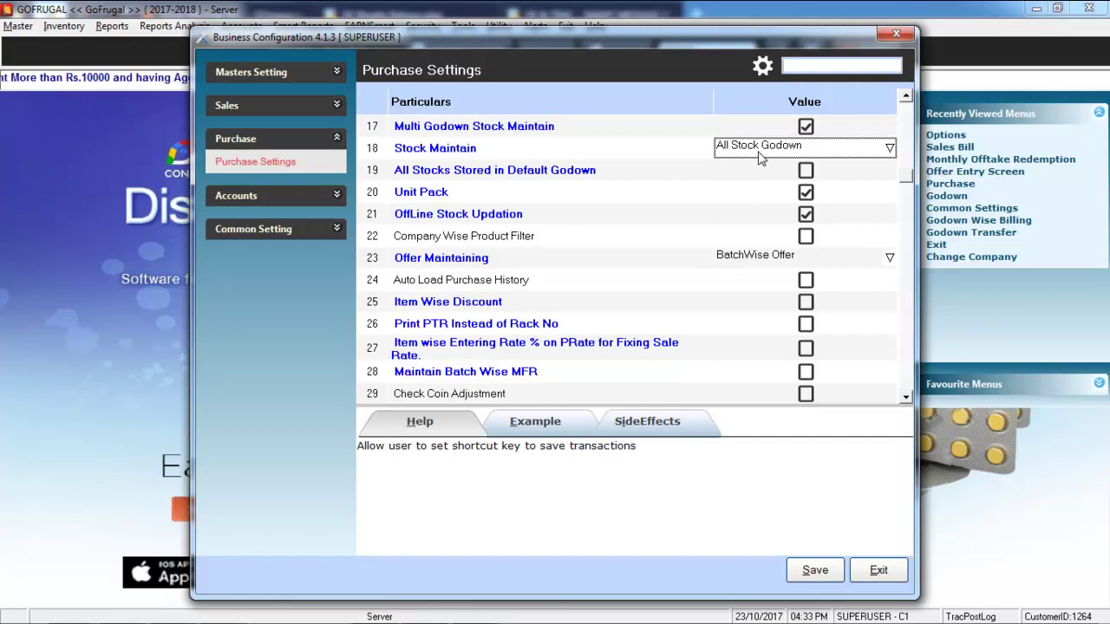
left_click(757, 155)
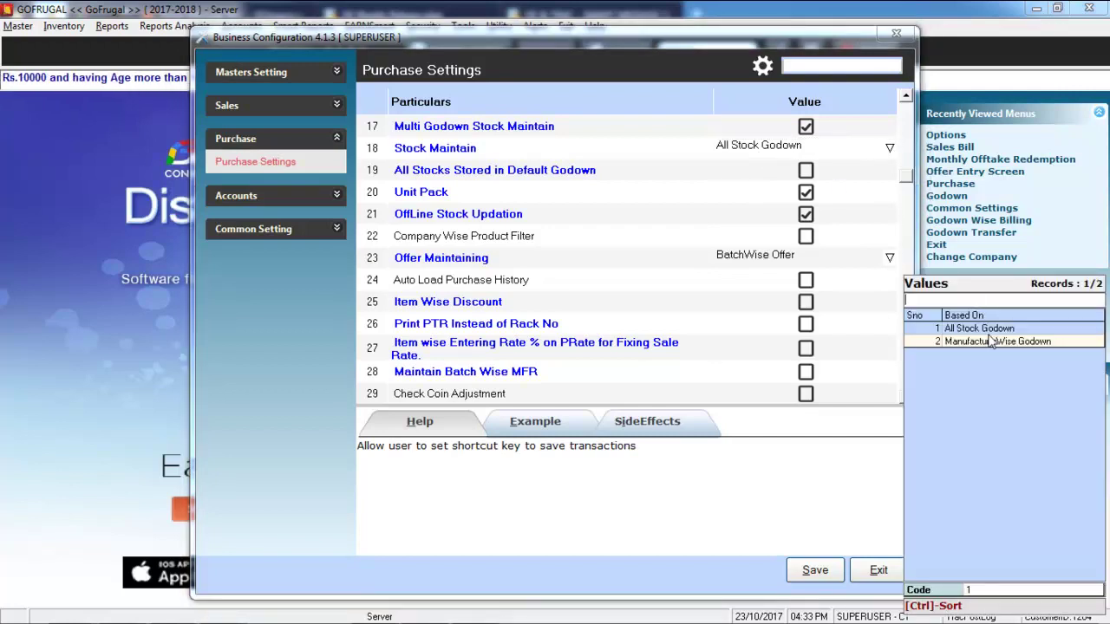
left_click(1043, 329)
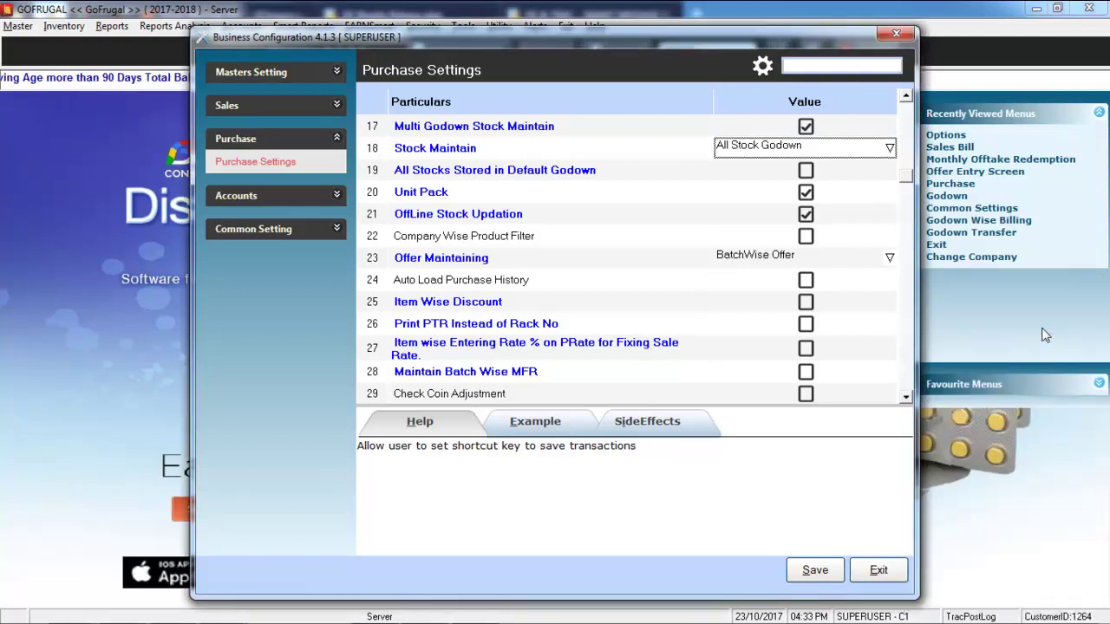
left_click(813, 570)
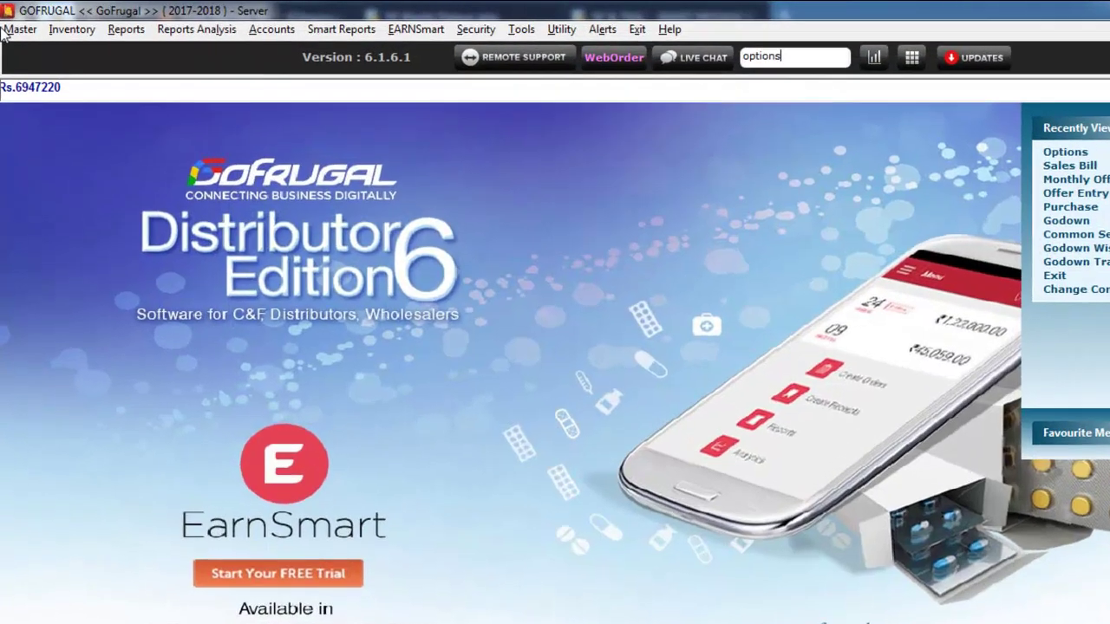
- Open the Godown master from the Master menu and sort its list by code, then name
left_click(17, 26)
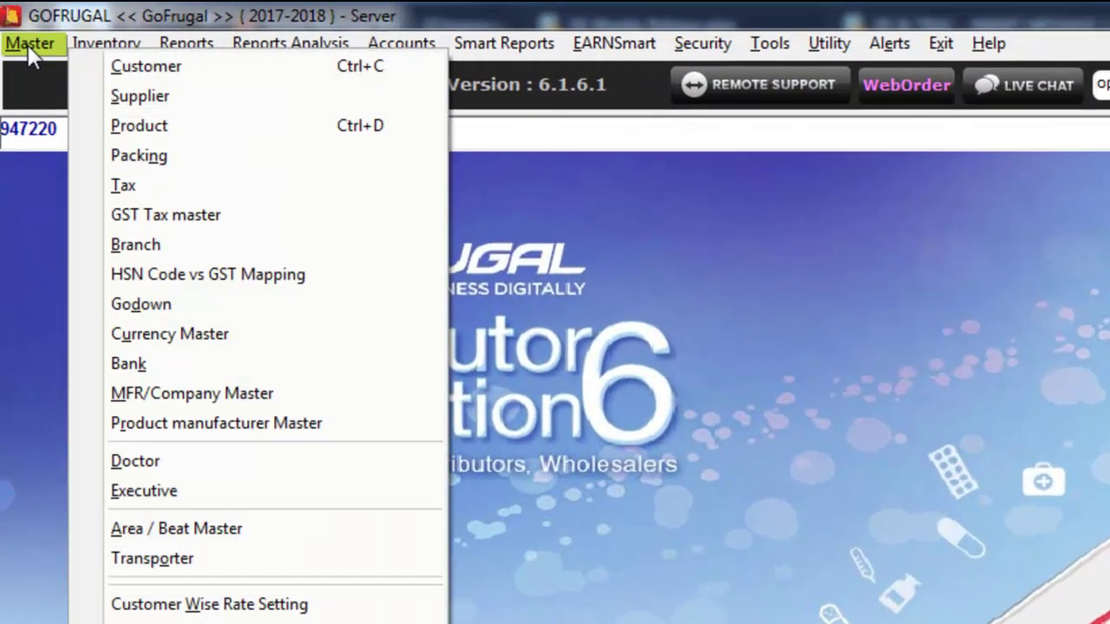
left_click(199, 311)
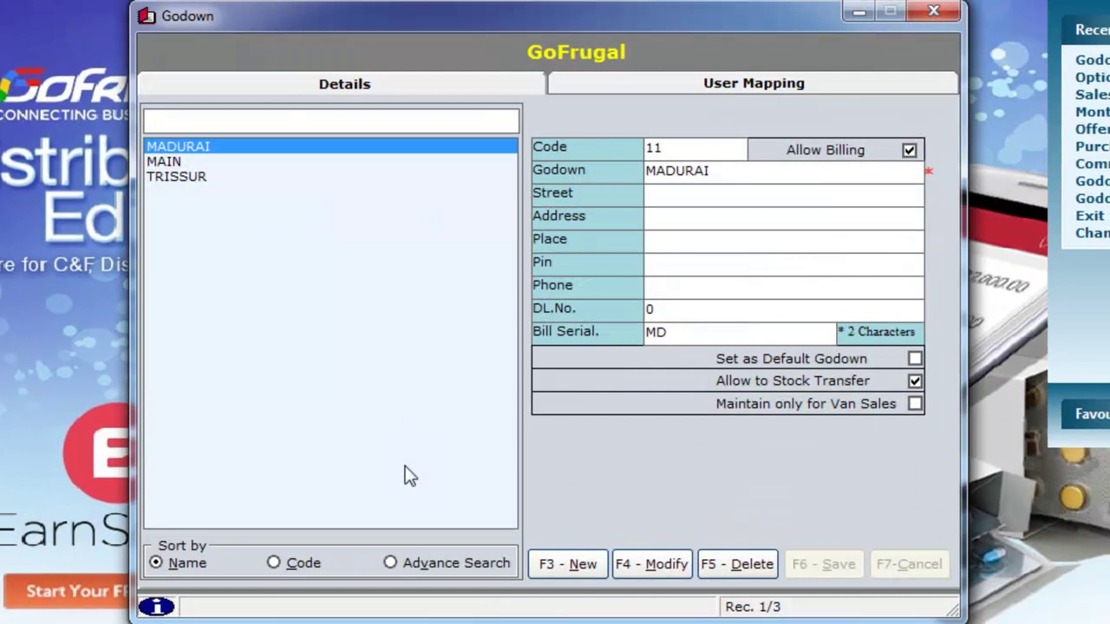
left_click(271, 563)
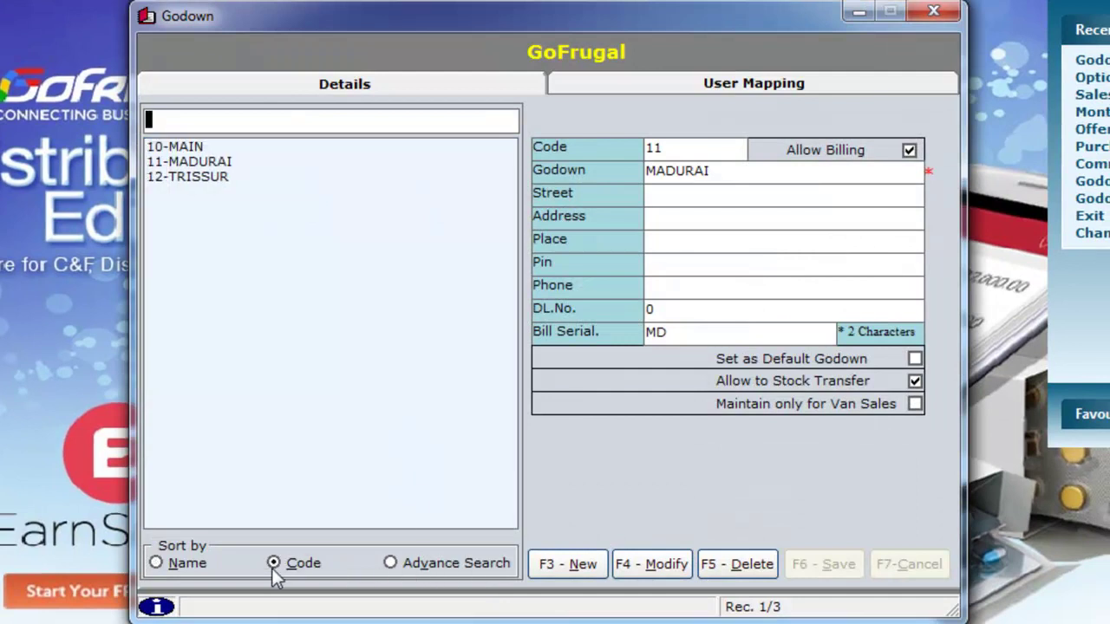
left_click(217, 570)
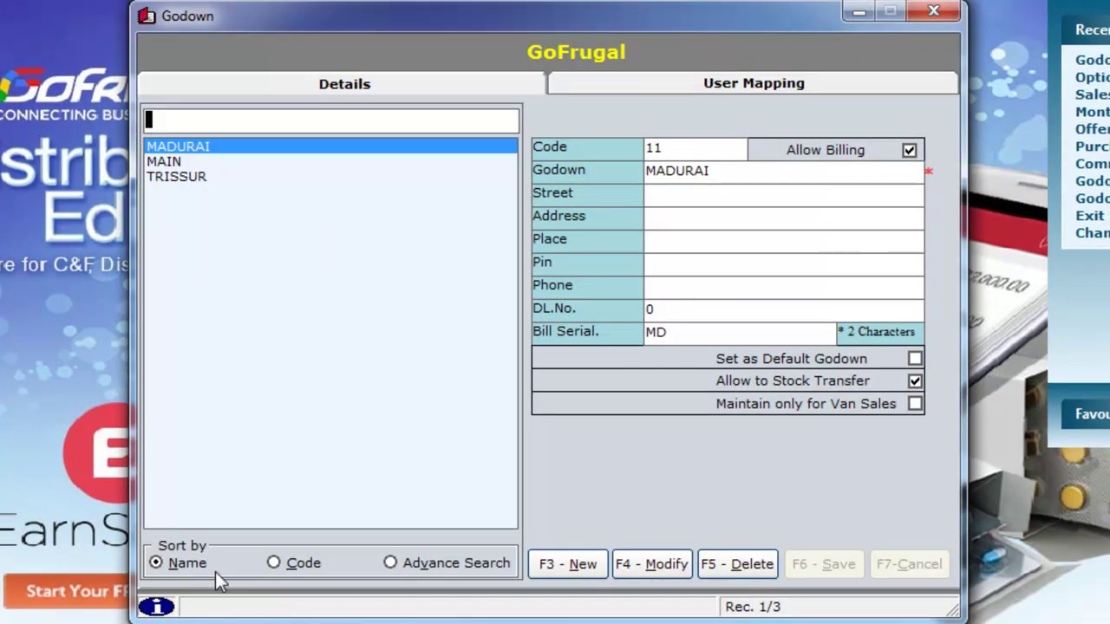
- Add new godown CHENNAI, place Velachery, bill serial CN, with Allow to Stock Transfer ticked
left_click(584, 566)
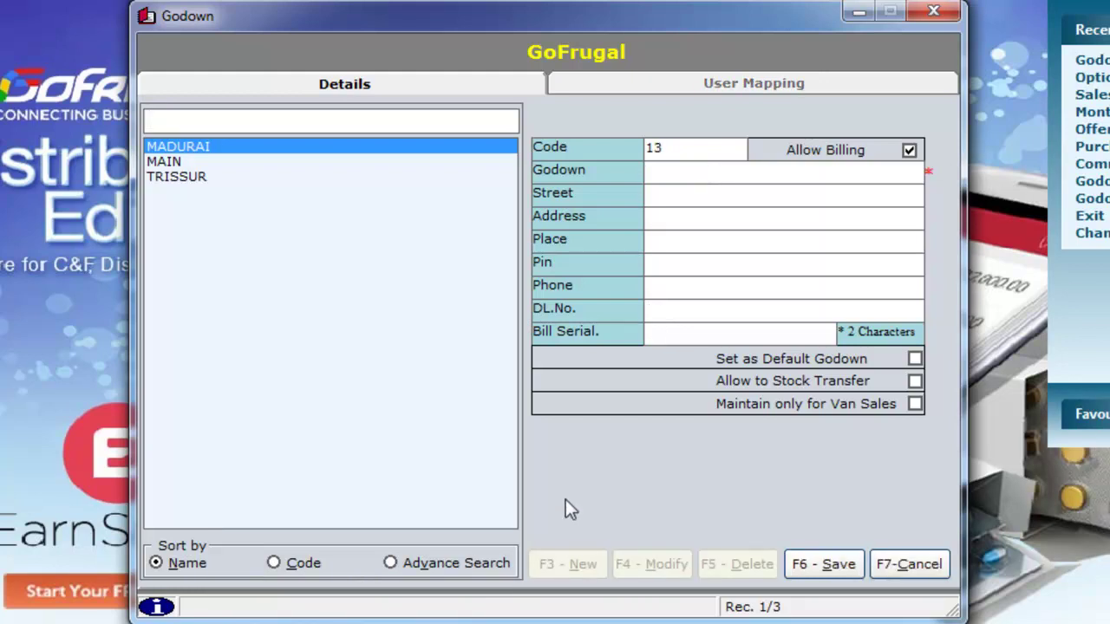
type("Ch")
type("Velachery")
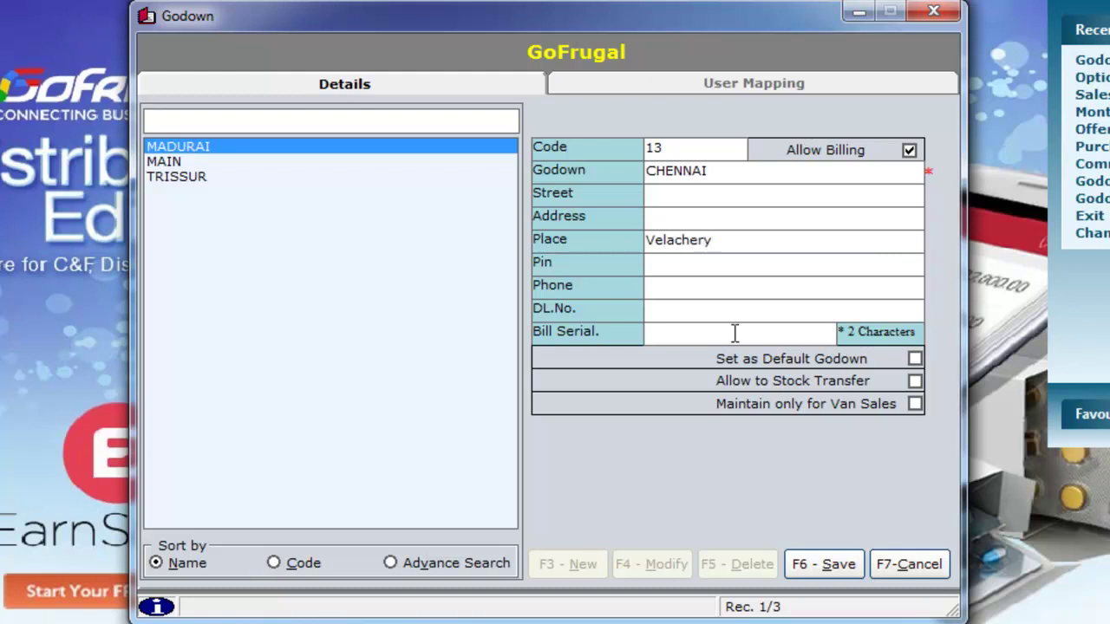
left_click(734, 333)
type("CN")
left_click(915, 381)
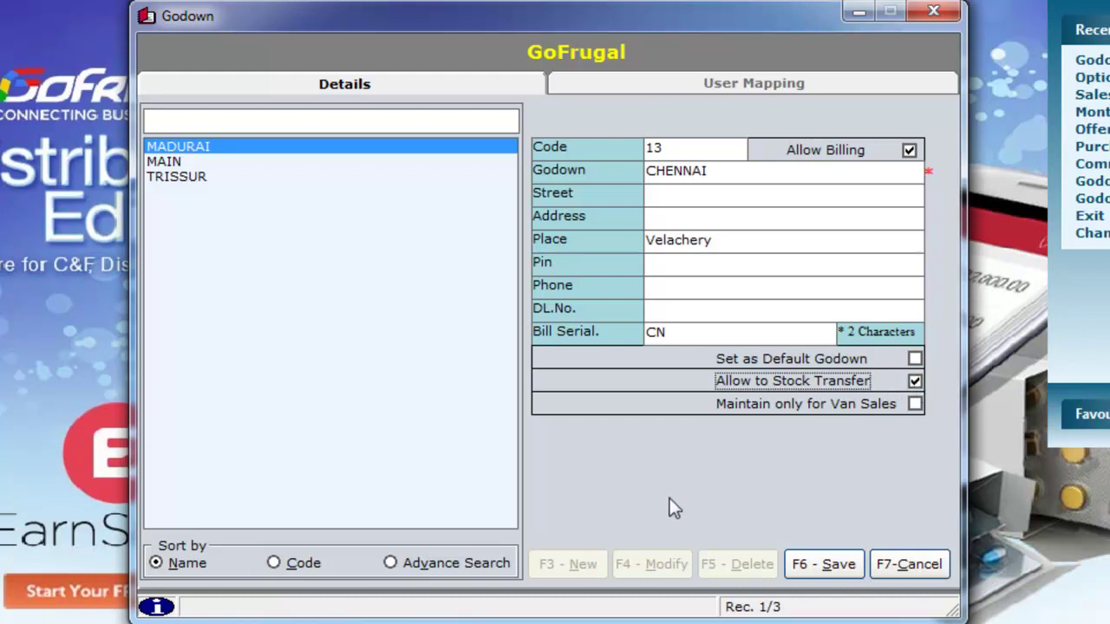
- Save the CHENNAI godown, confirming the new name, and close the Godown master
left_click(835, 568)
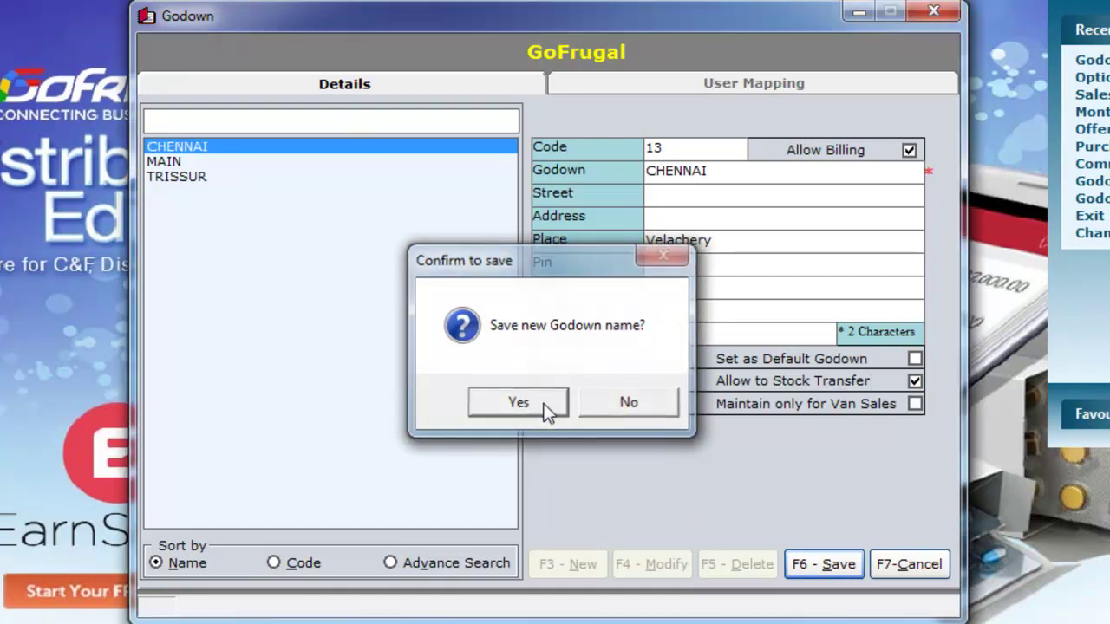
left_click(545, 404)
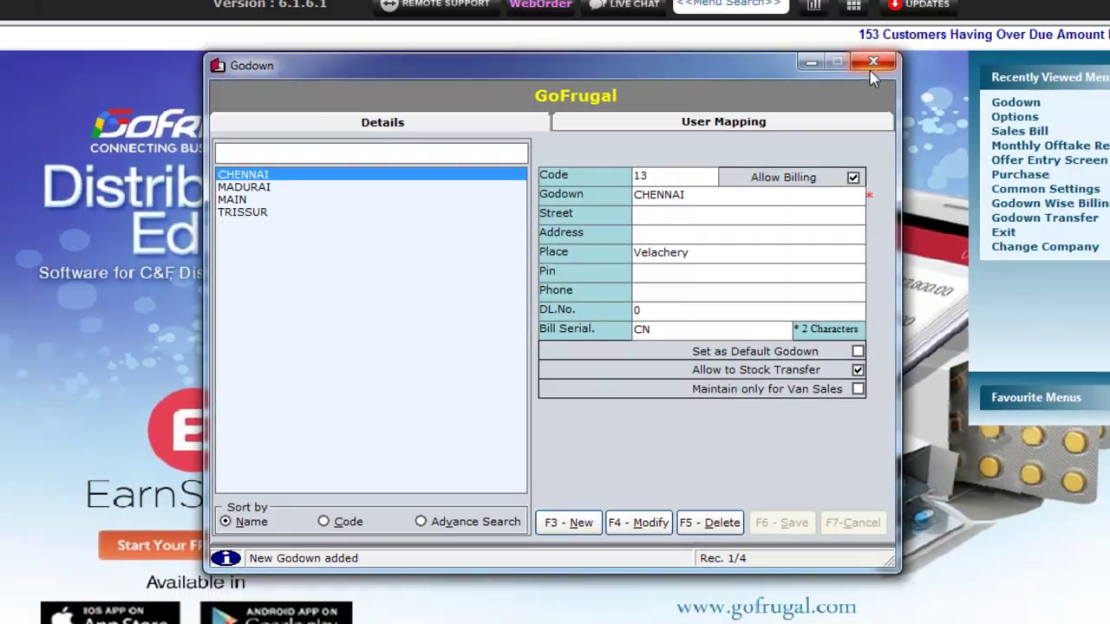
left_click(934, 11)
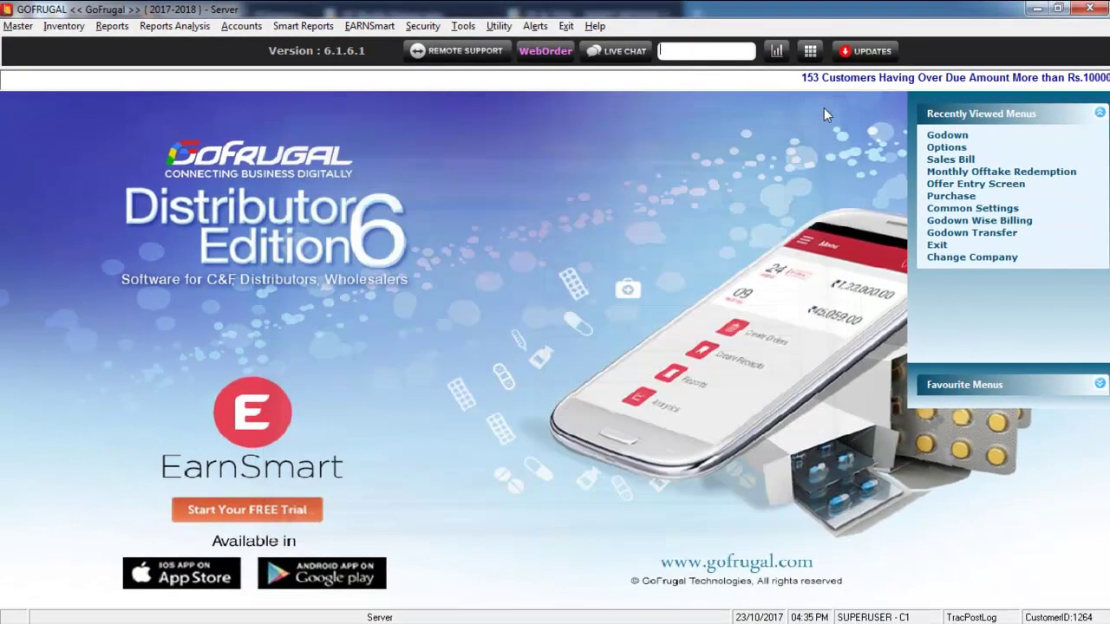
- Start a purchase of CROCIN DS SUSPENSION 60ML in Cartons, batch cn-stock, quantity 100, zero free
left_click(69, 26)
left_click(141, 62)
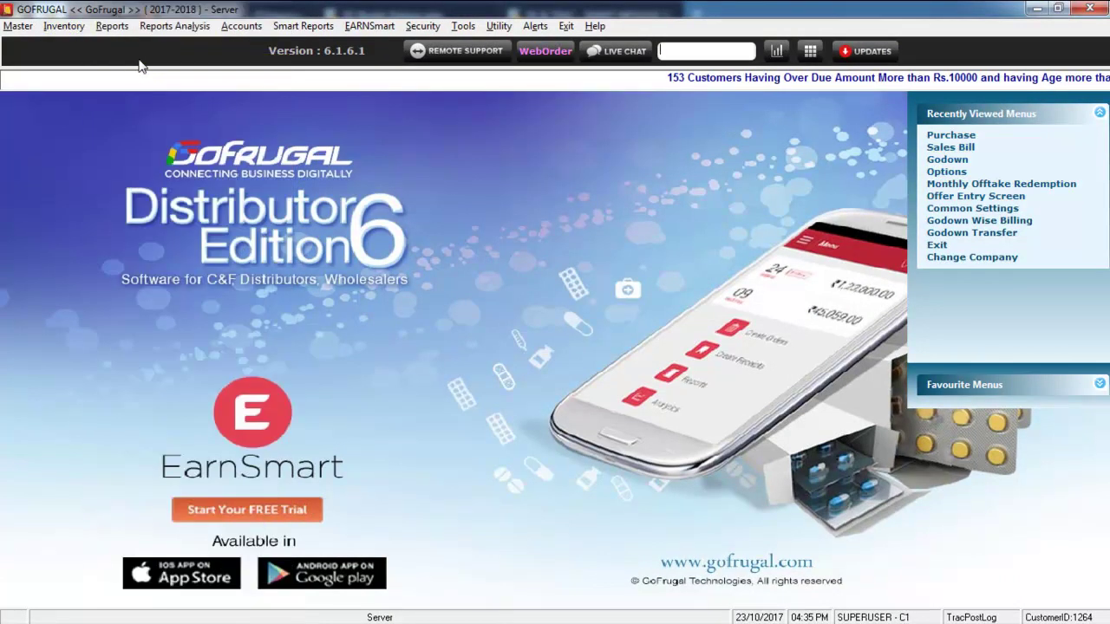
type("c")
key("Return")
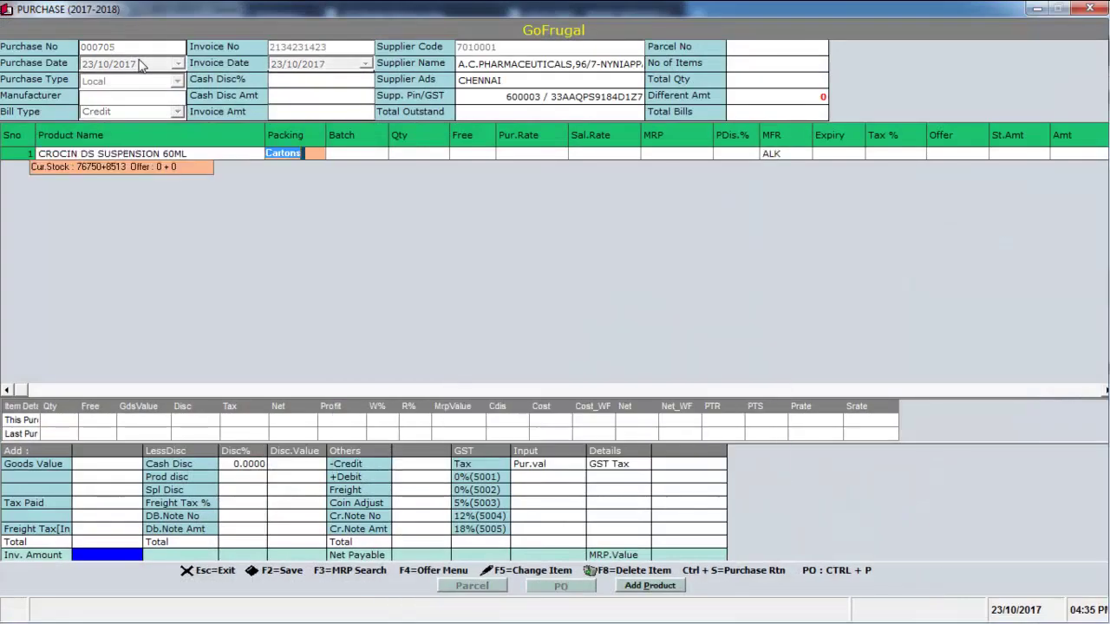
key("Return")
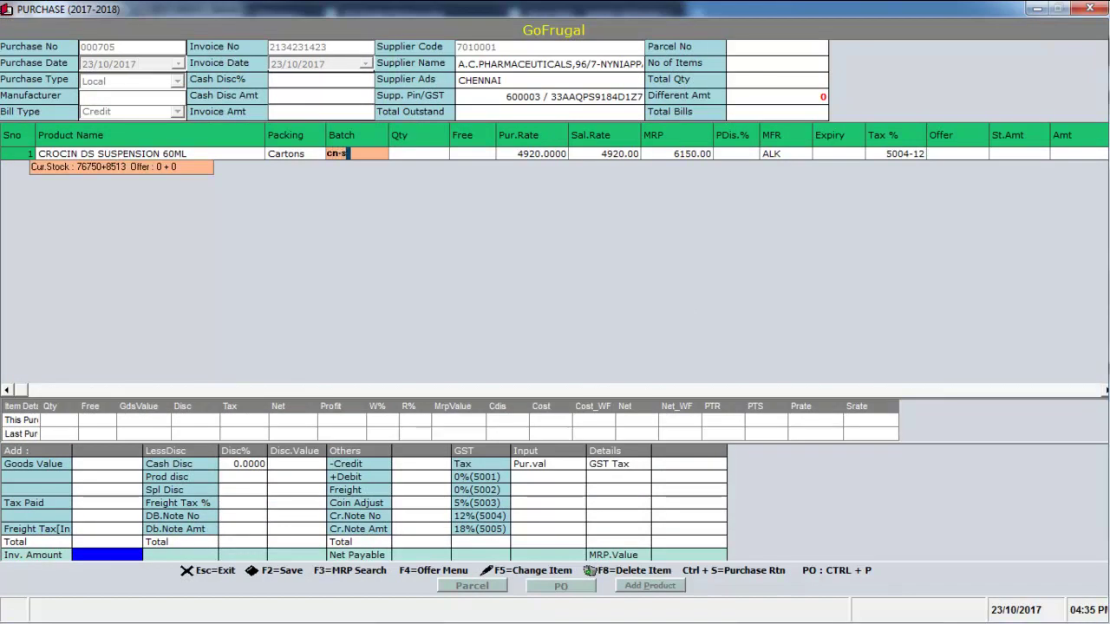
key("Return")
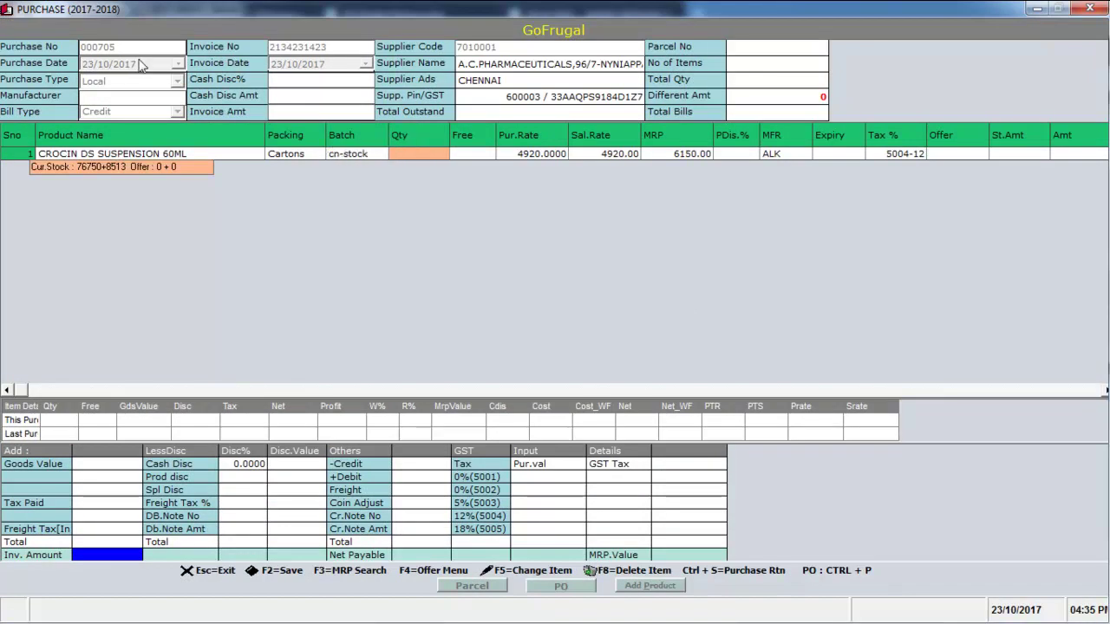
type("1000")
key("Return")
type("00")
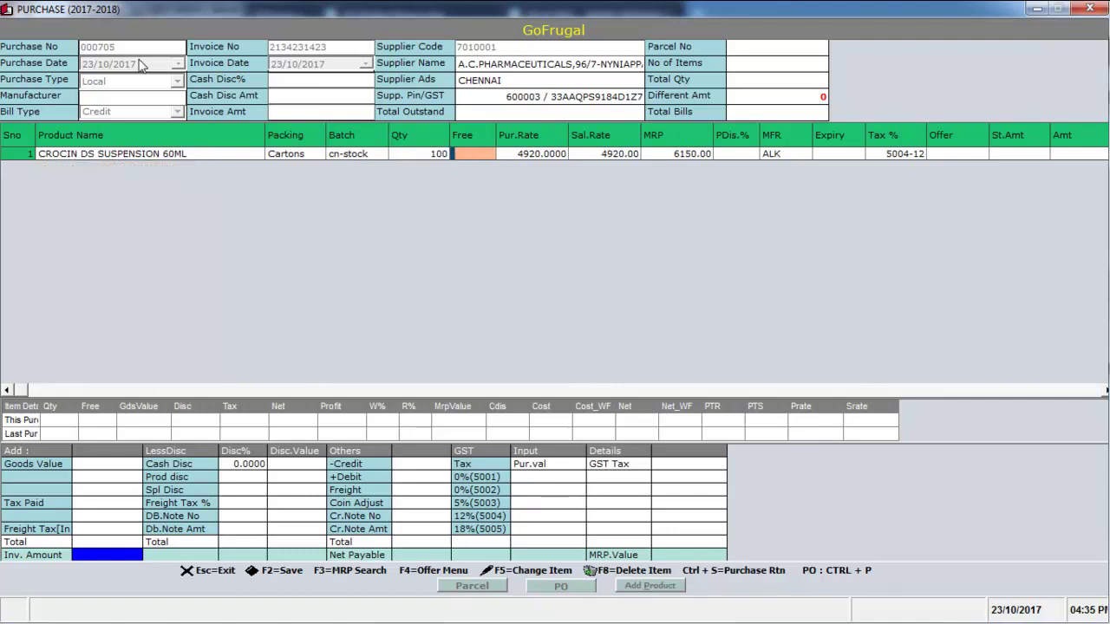
key("Return")
- Accept rates and tax code 5004-12, assign the item to CHENNAI, and save without remarks or printing
key("Return")
key("Return")
key("Return")
key("Return")
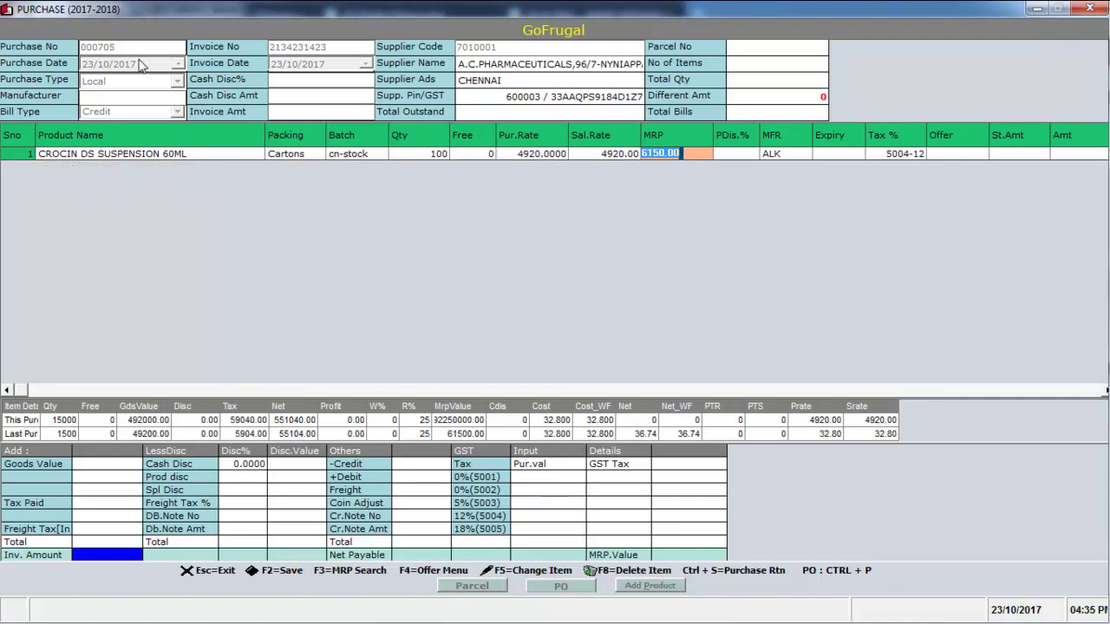
key("Return")
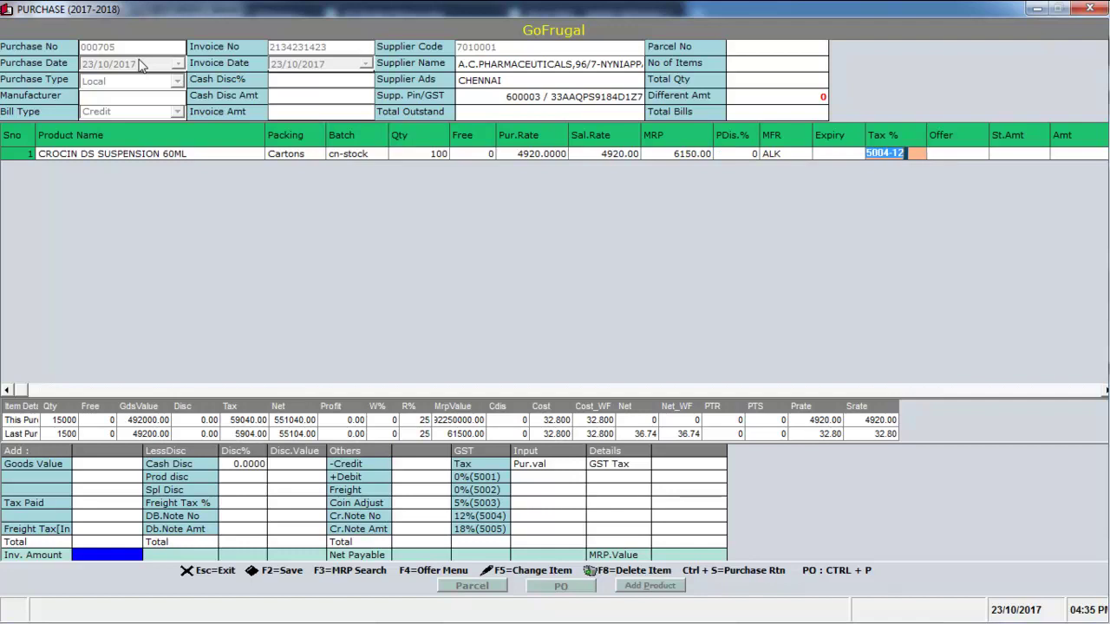
key("Return")
key("Return")
key("Up")
key("Up")
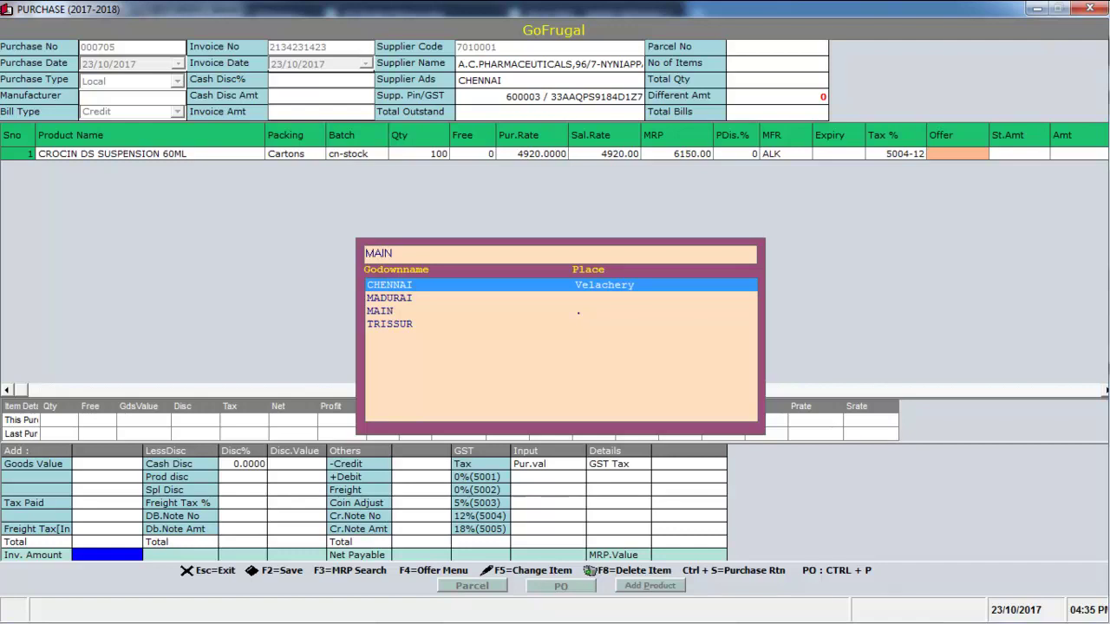
key("Return")
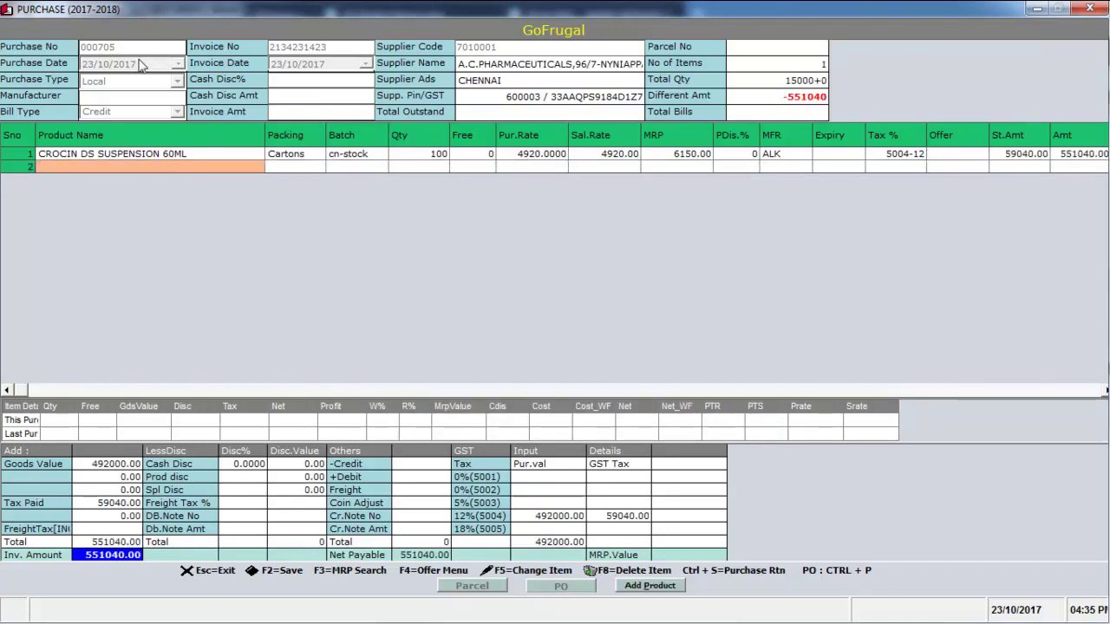
key("F2")
key("Return")
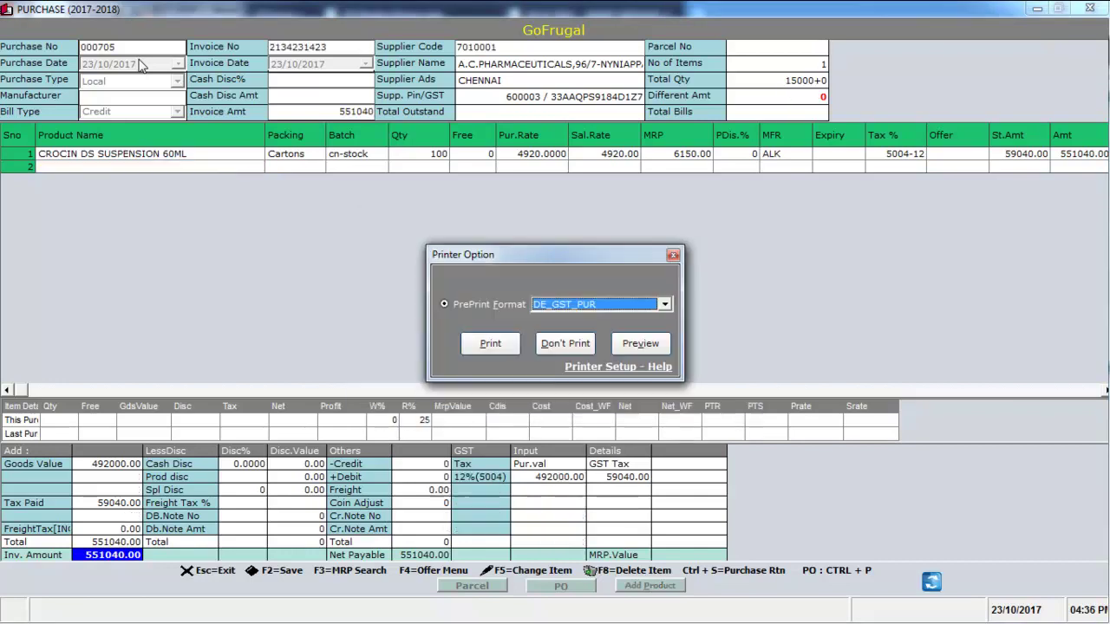
key("Escape")
key("Escape")
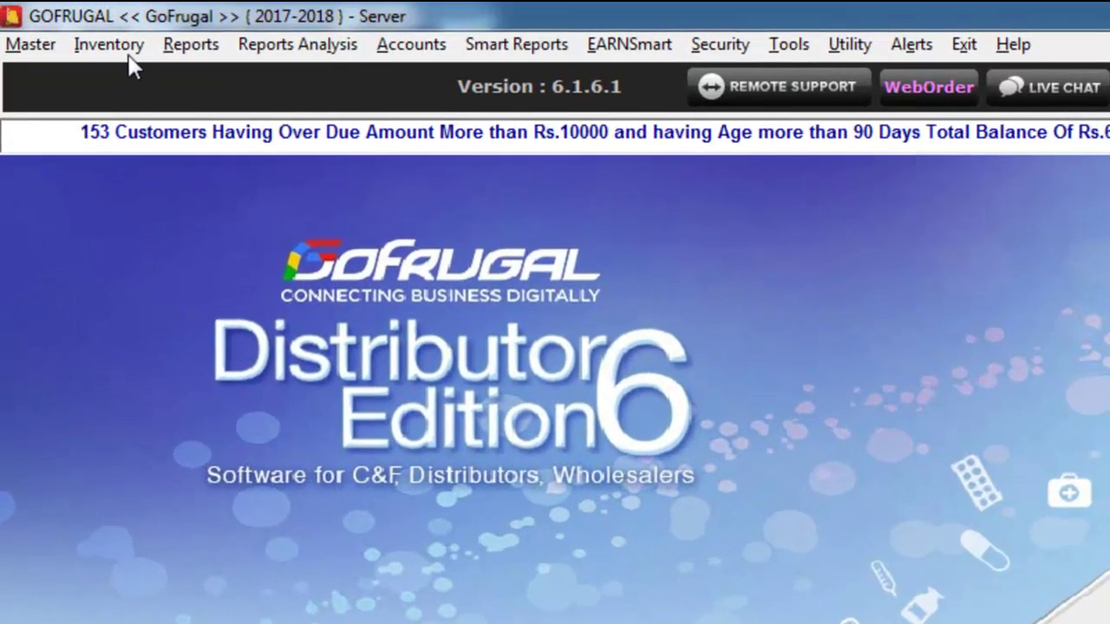
- Open a Godown Transfer dated today with CHENNAI as the destination godown
left_click(58, 26)
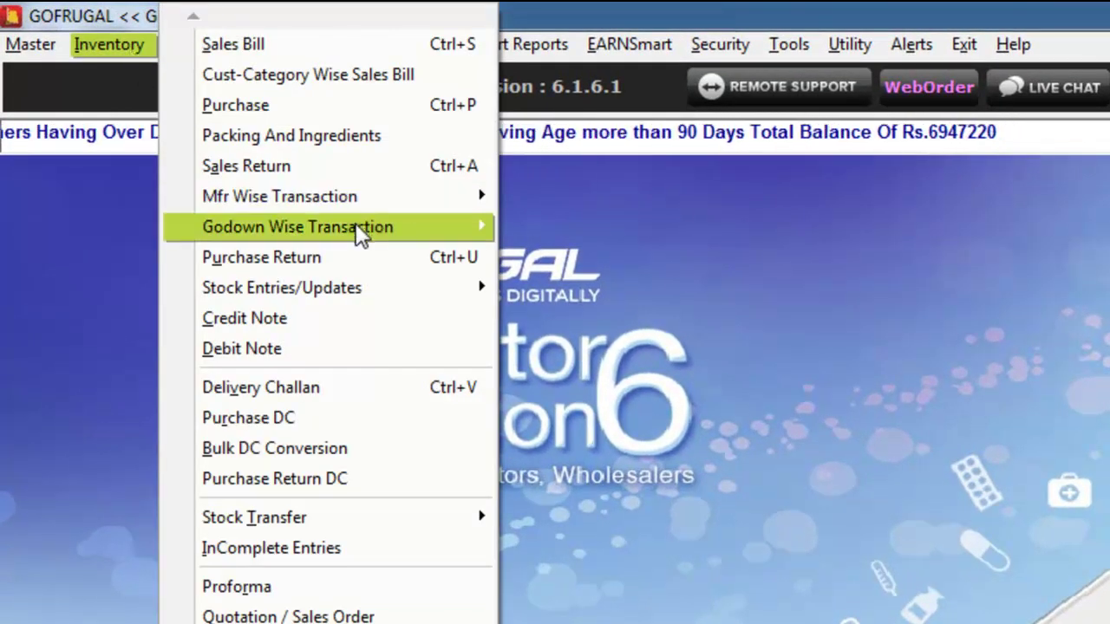
mouse_move(373, 228)
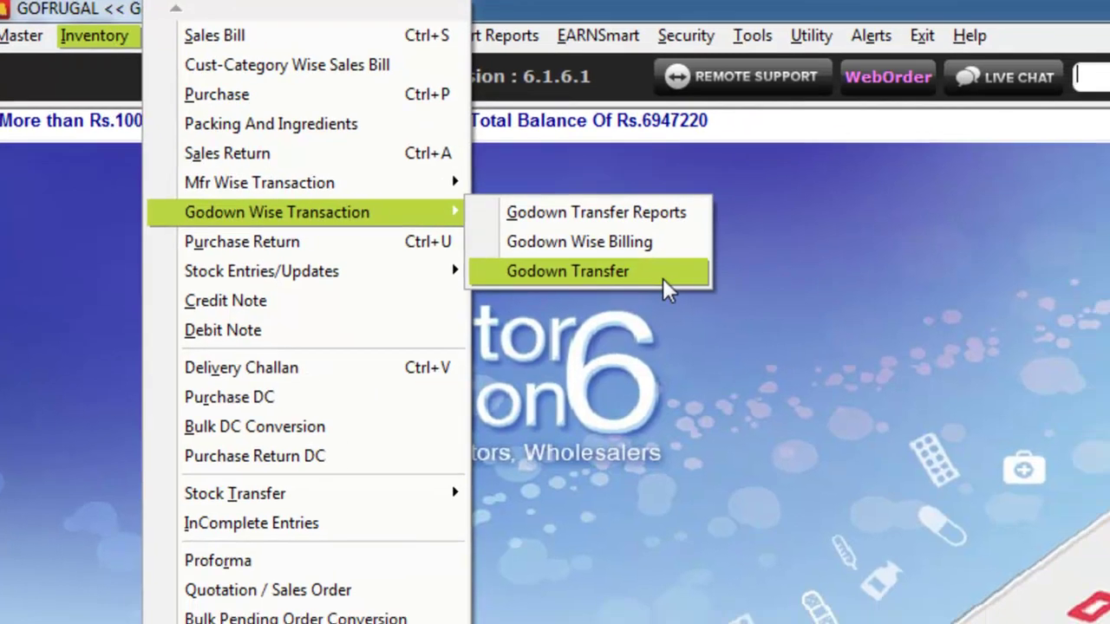
left_click(664, 289)
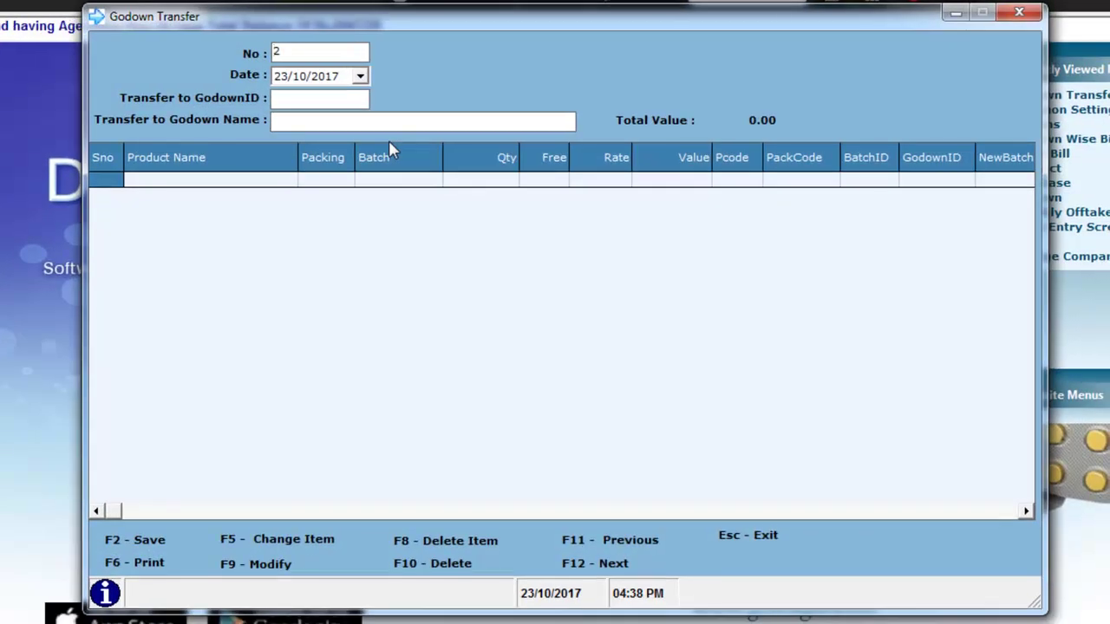
left_click(360, 76)
key("Return")
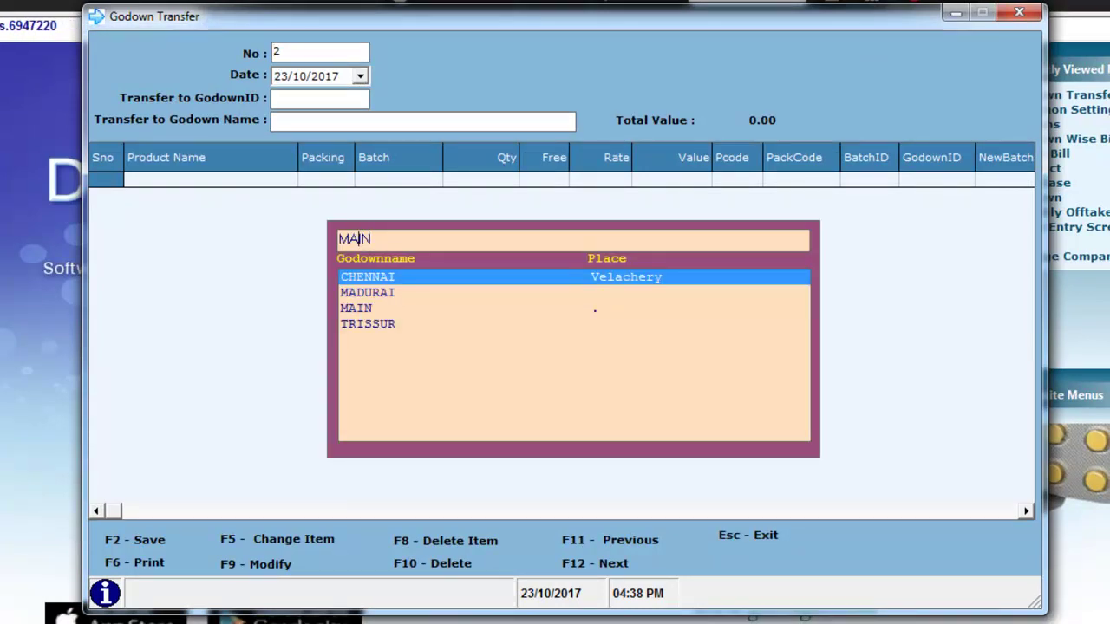
key("Return")
- Add 20 single units of CROCIN DS SUSPENSION 60ML from MADURAI's offers batch
type("croc")
key("Return")
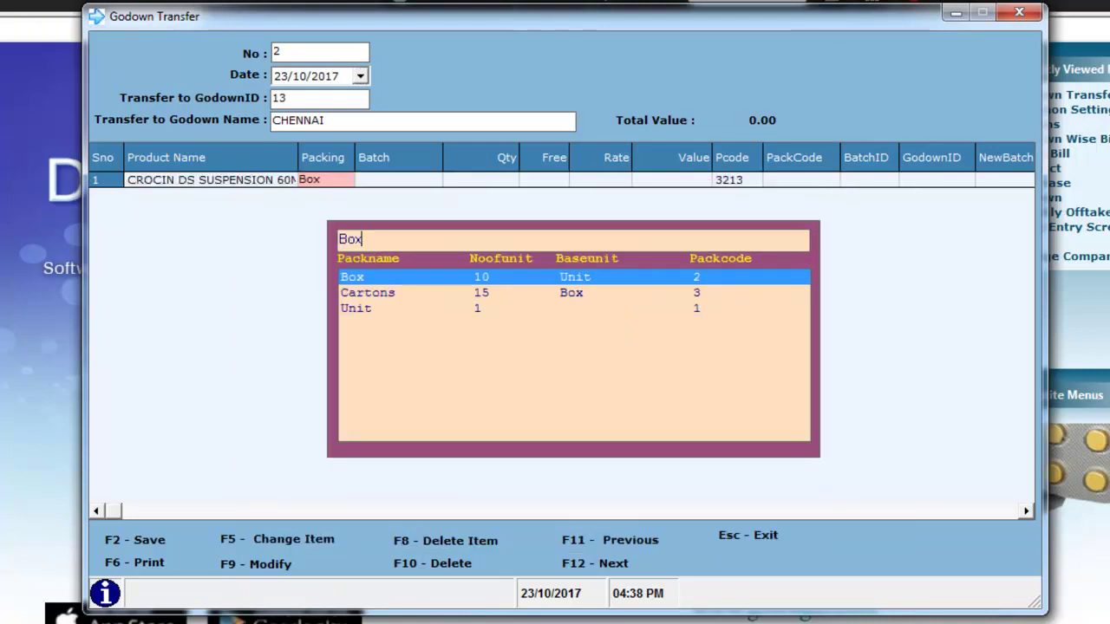
key("Down")
key("Down")
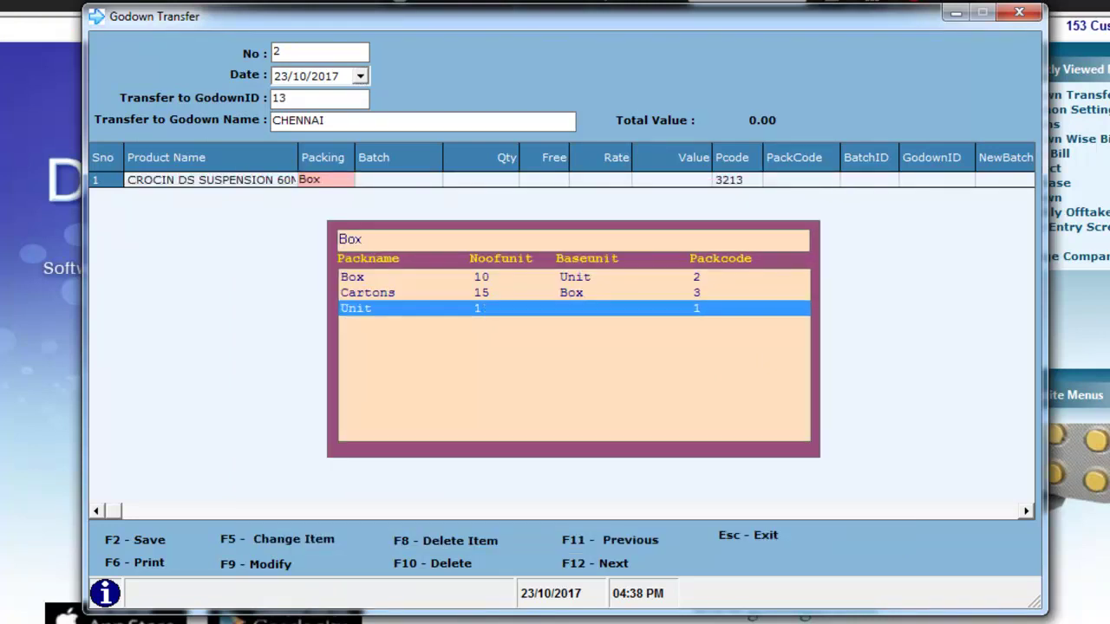
key("Return")
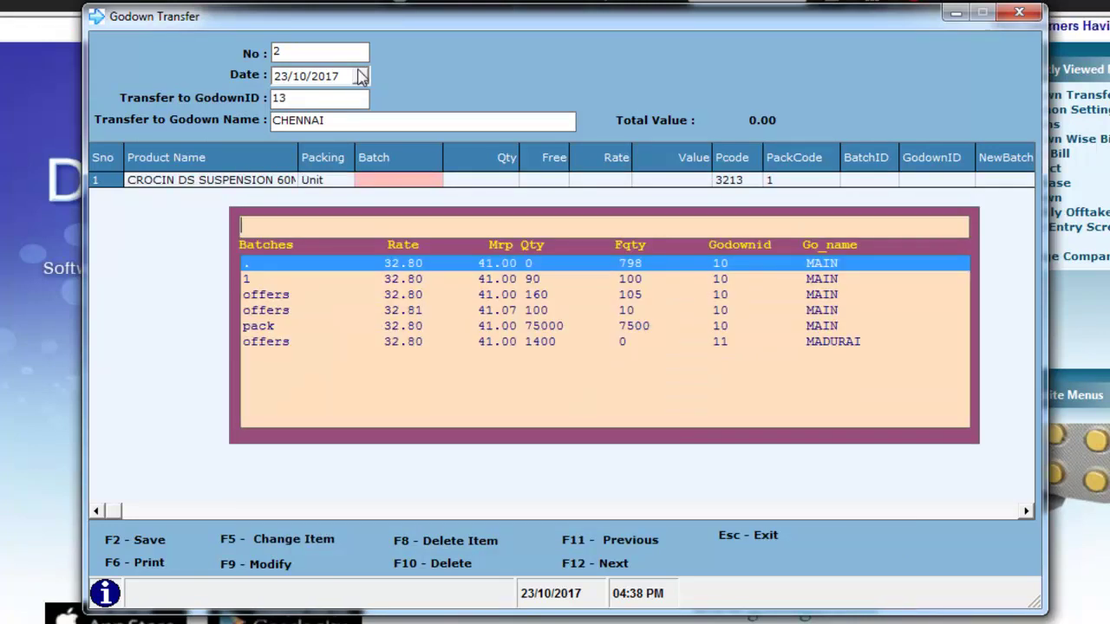
key("Down")
key("Down")
key("Down")
key("Down")
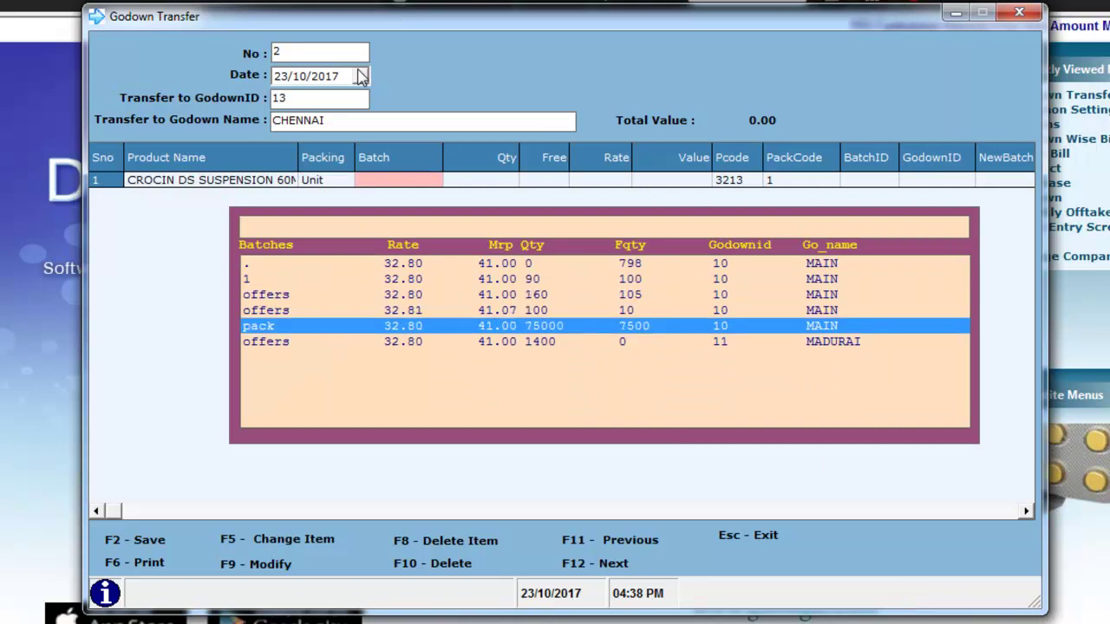
key("Down")
key("Return")
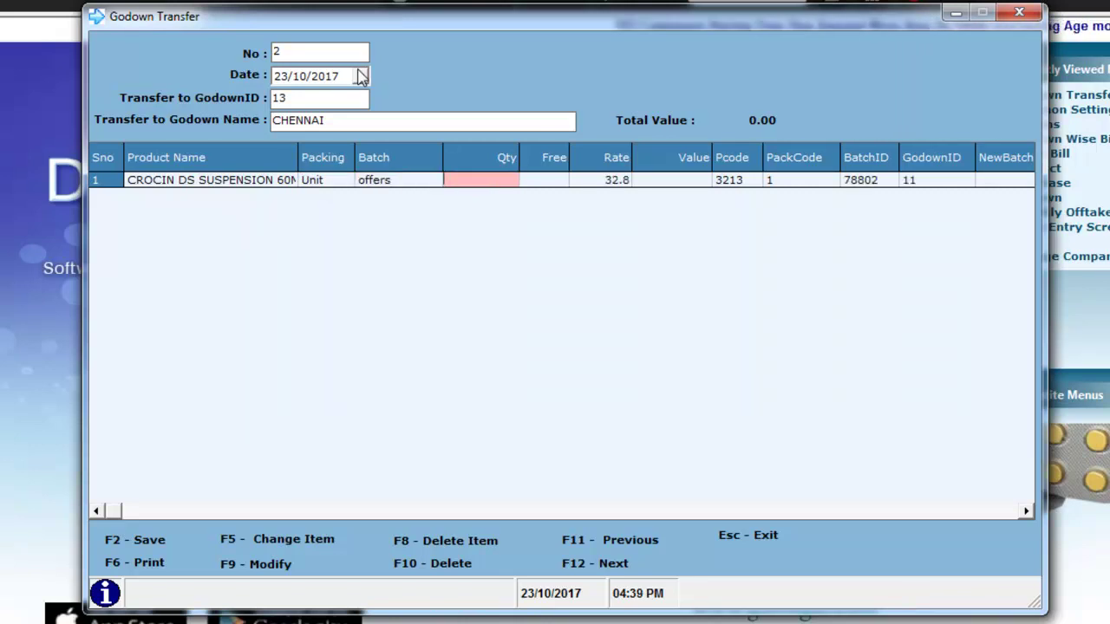
type("20")
key("Return")
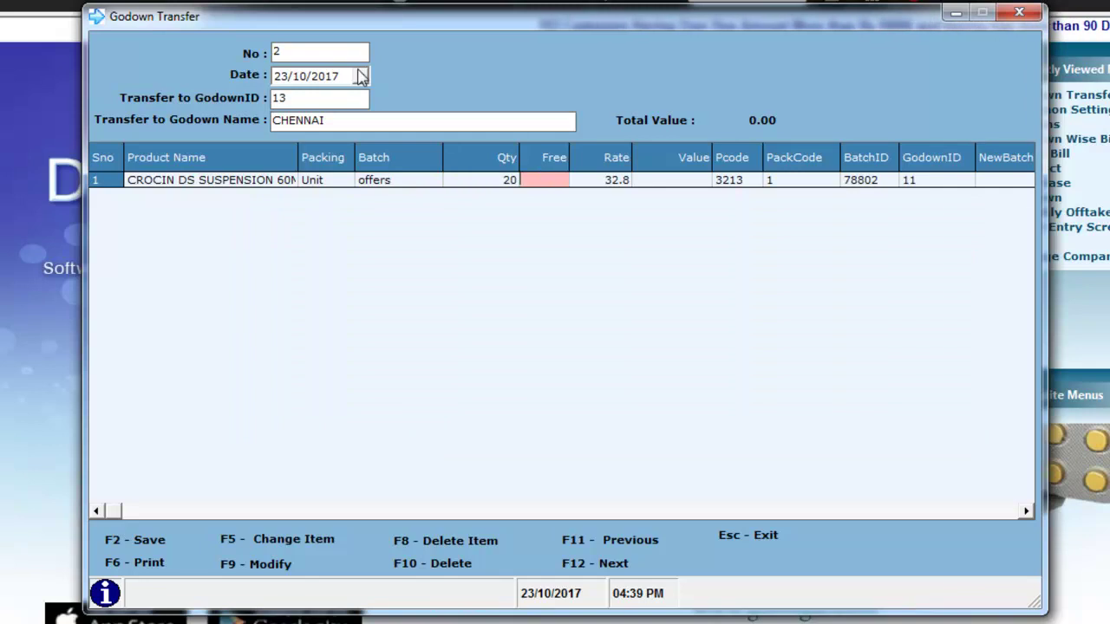
key("Return")
- Save the godown transfer without printing and close the form
key("F2")
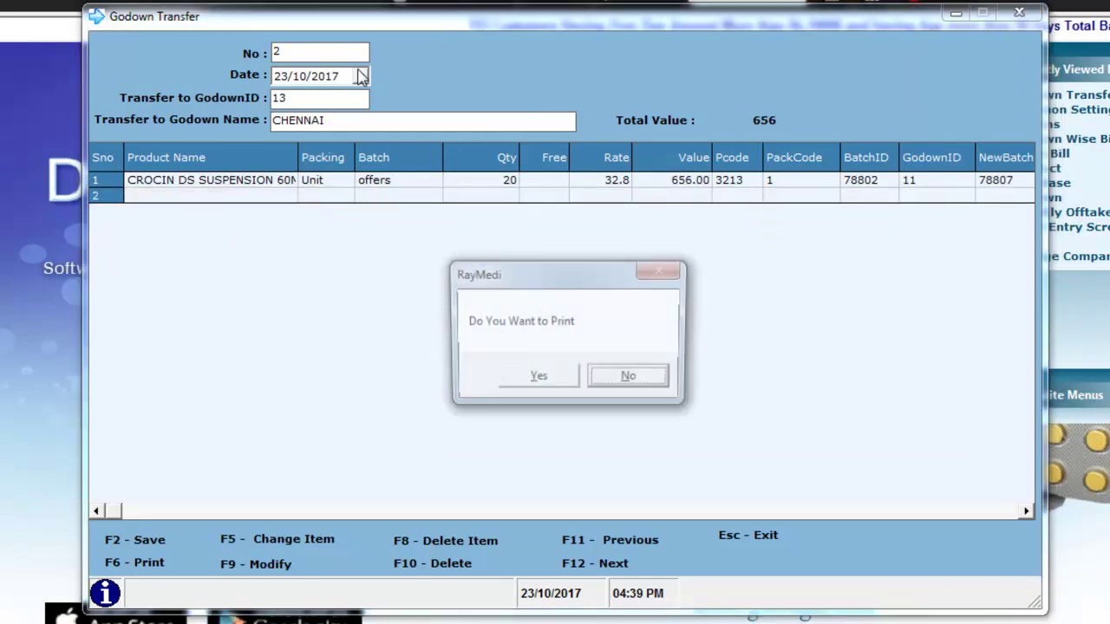
key("Return")
left_click(1027, 14)
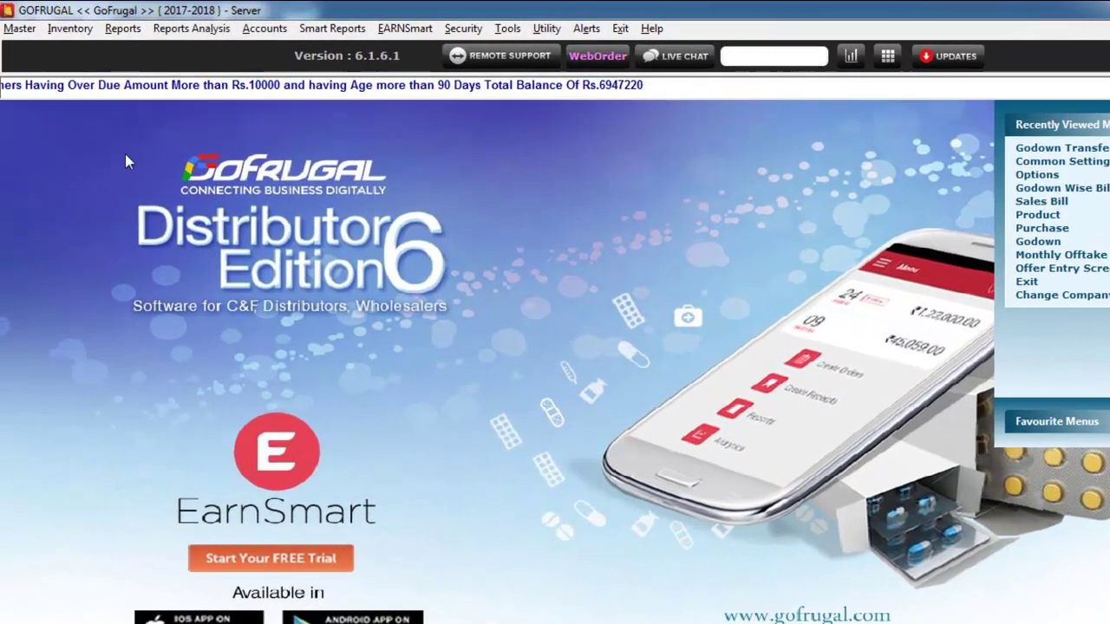
left_click(71, 27)
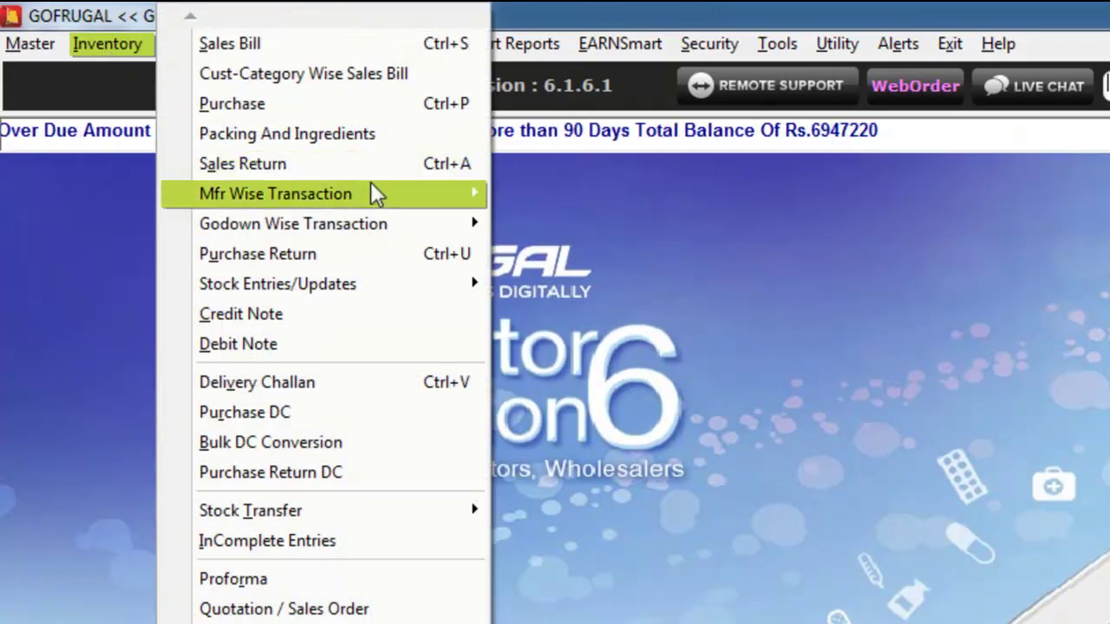
mouse_move(448, 223)
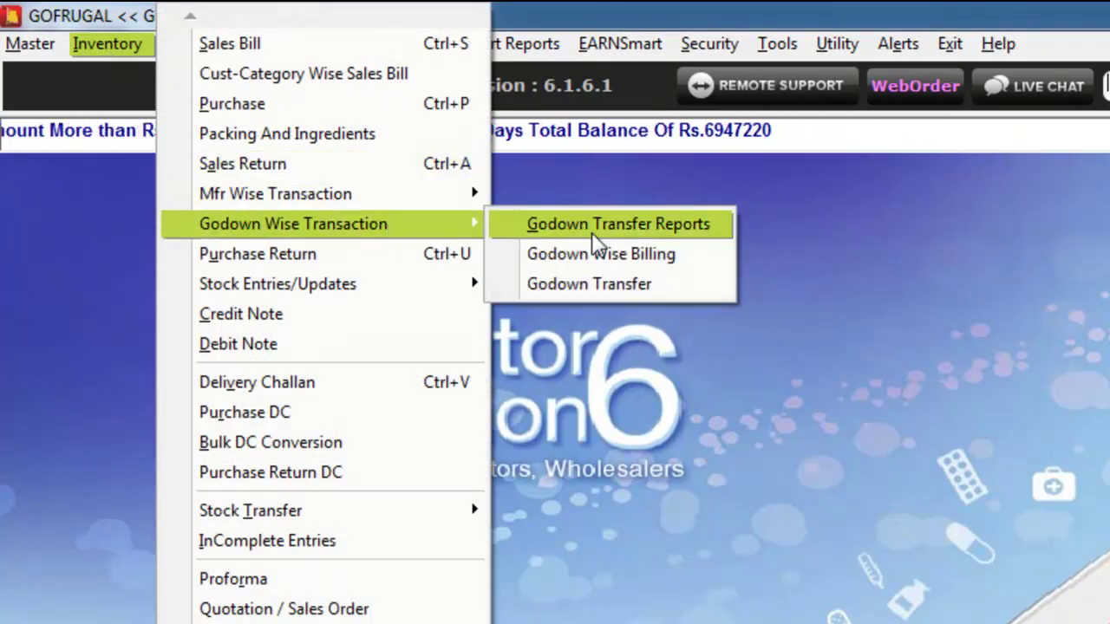
left_click(618, 229)
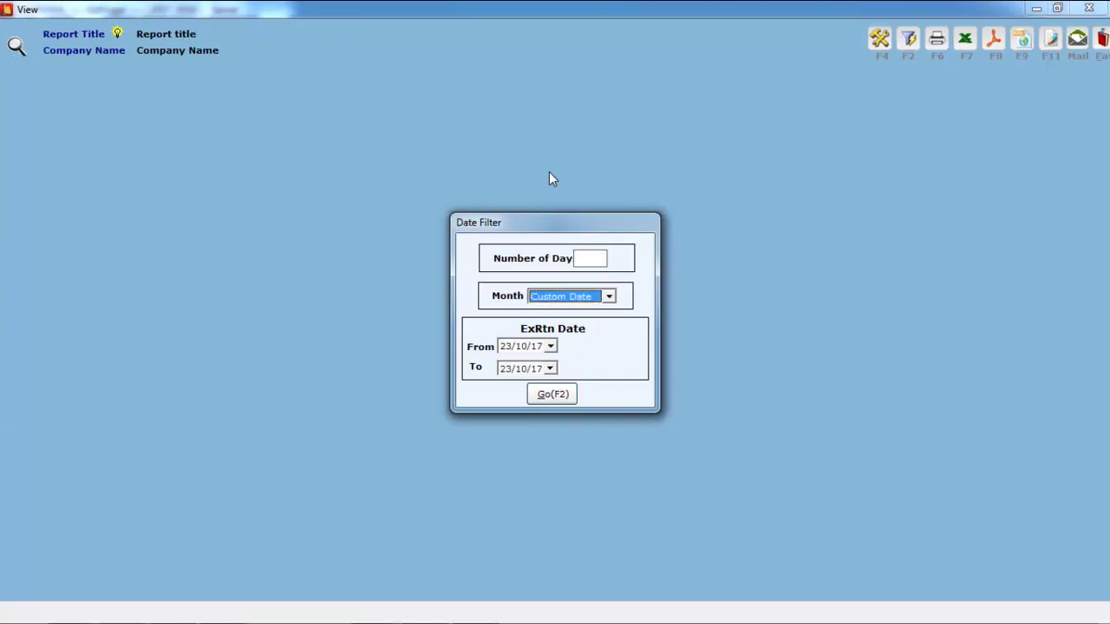
key("Return")
key("Return")
key("Return")
key("Return")
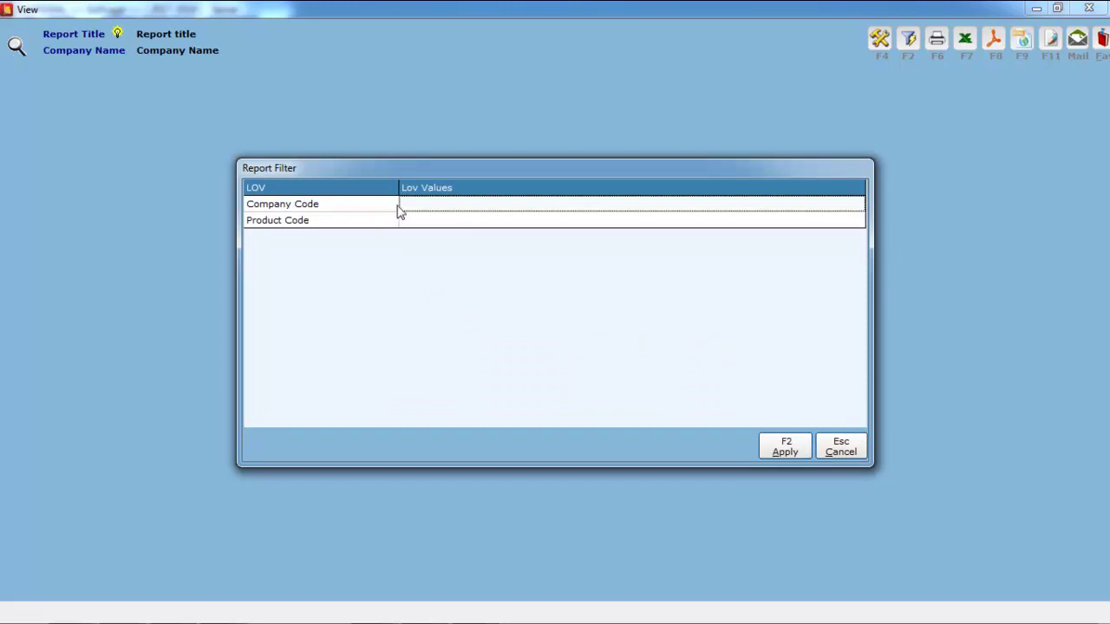
left_click(777, 452)
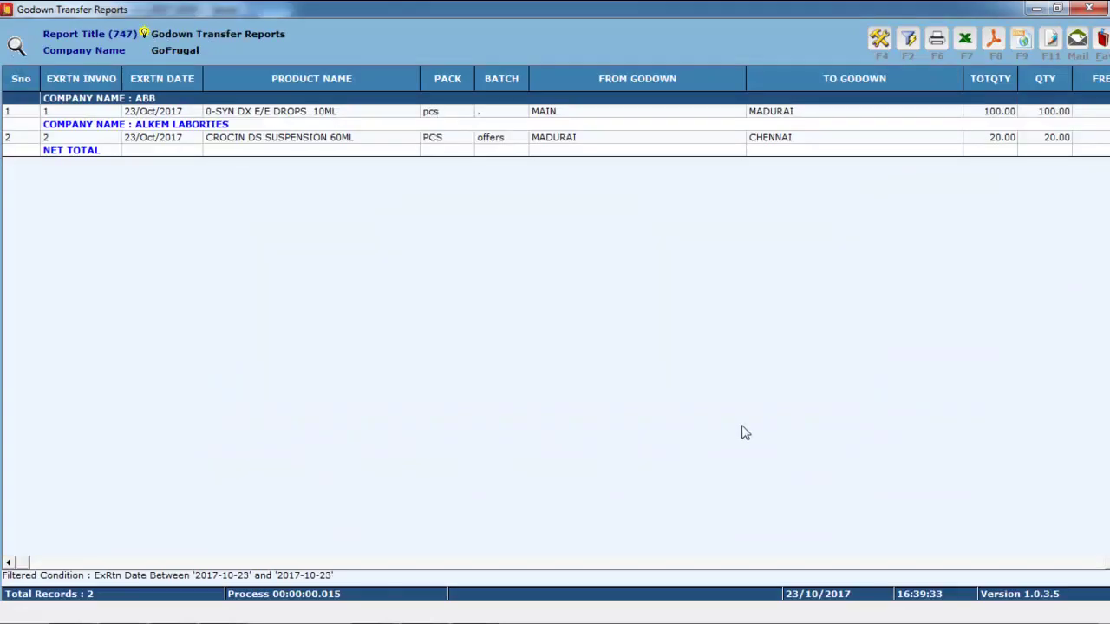
left_click(326, 143)
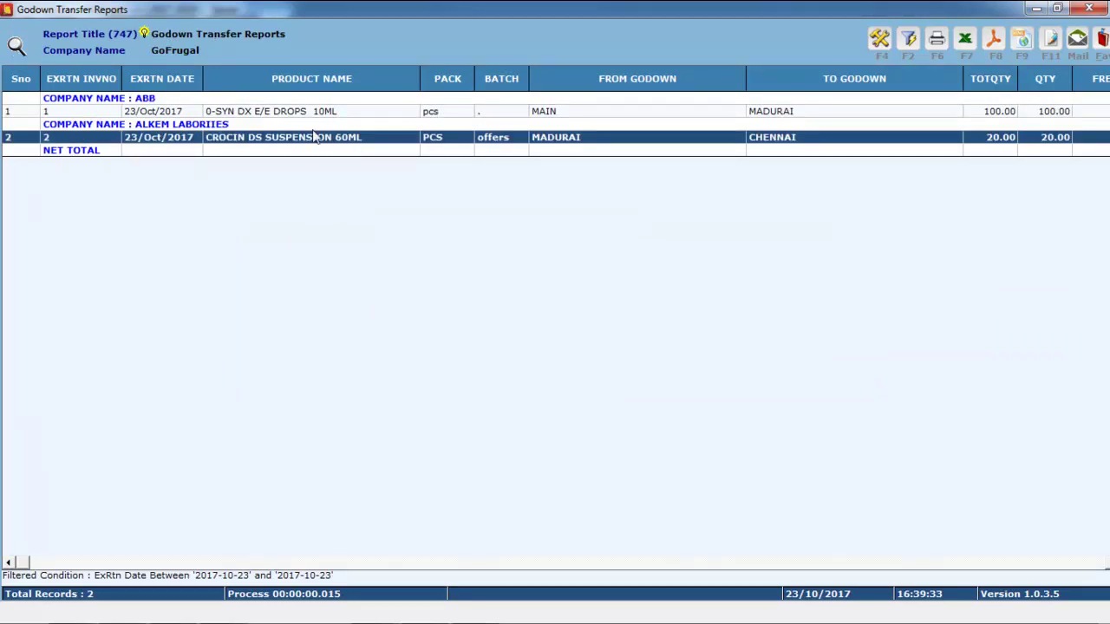
left_click(487, 115)
left_click(562, 141)
scroll(462, 147, "right", 5)
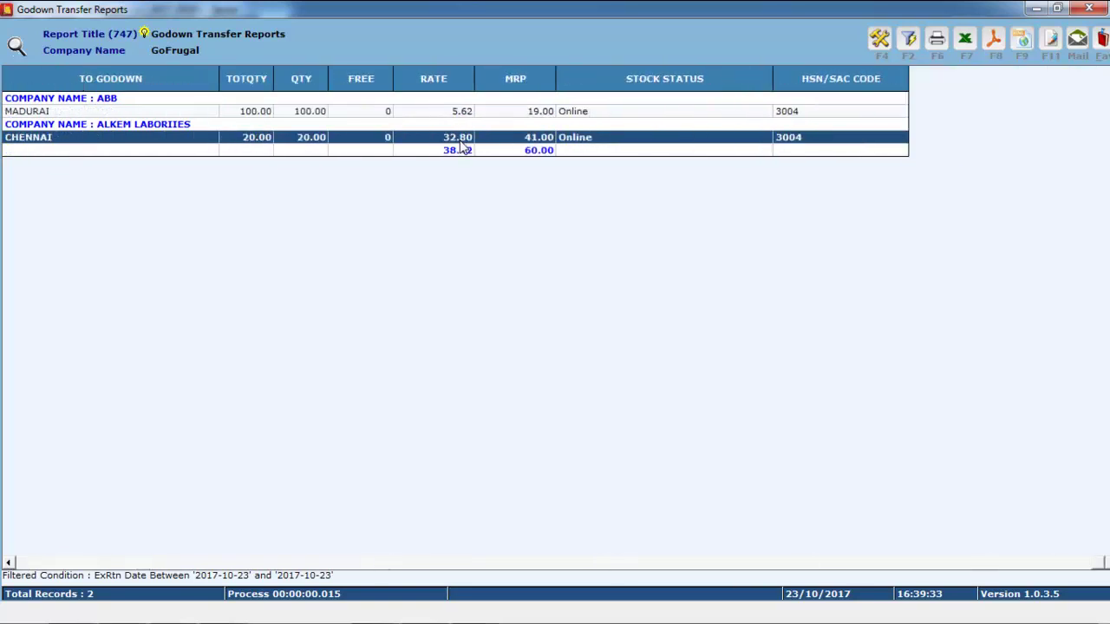
scroll(462, 147, "left", 5)
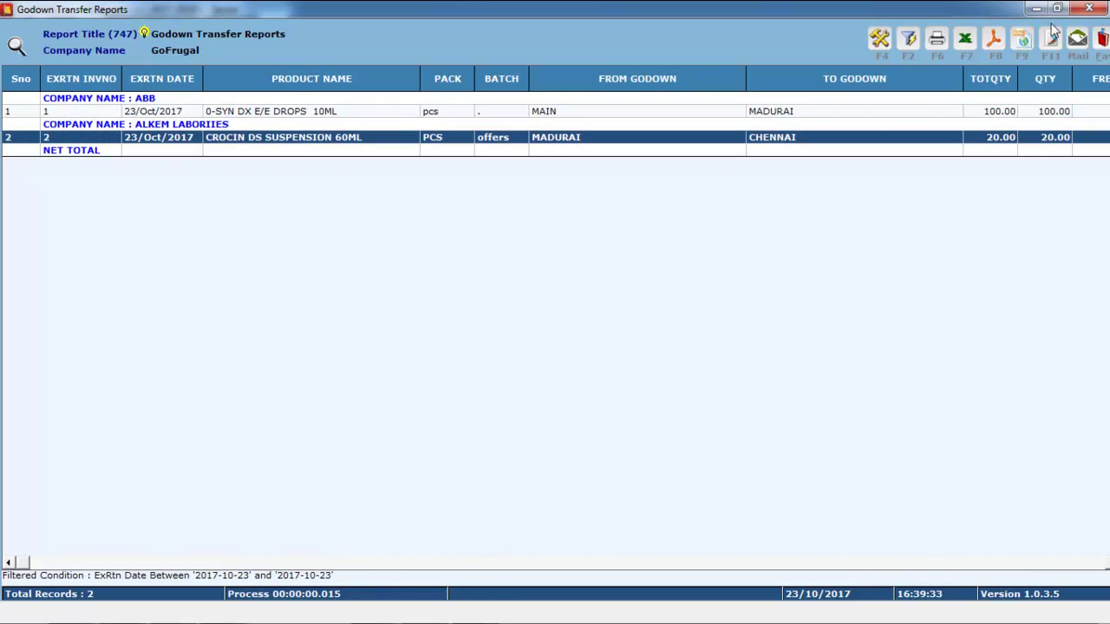
- Close the transfer report and open a Godown Wise Billing sales bill for CHENNAI
left_click(1089, 8)
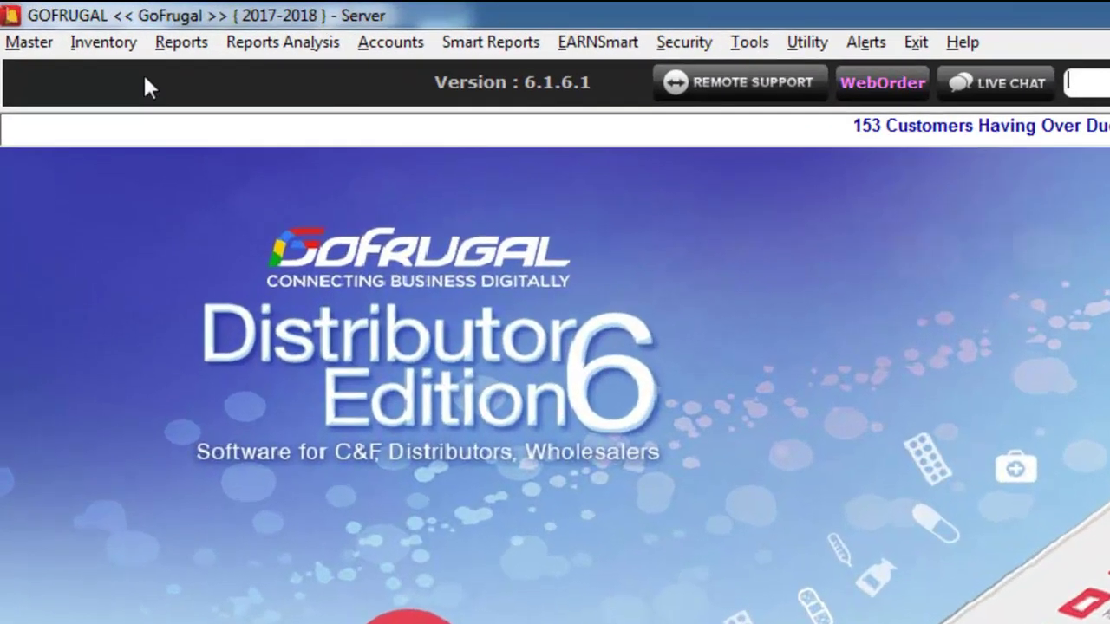
left_click(97, 41)
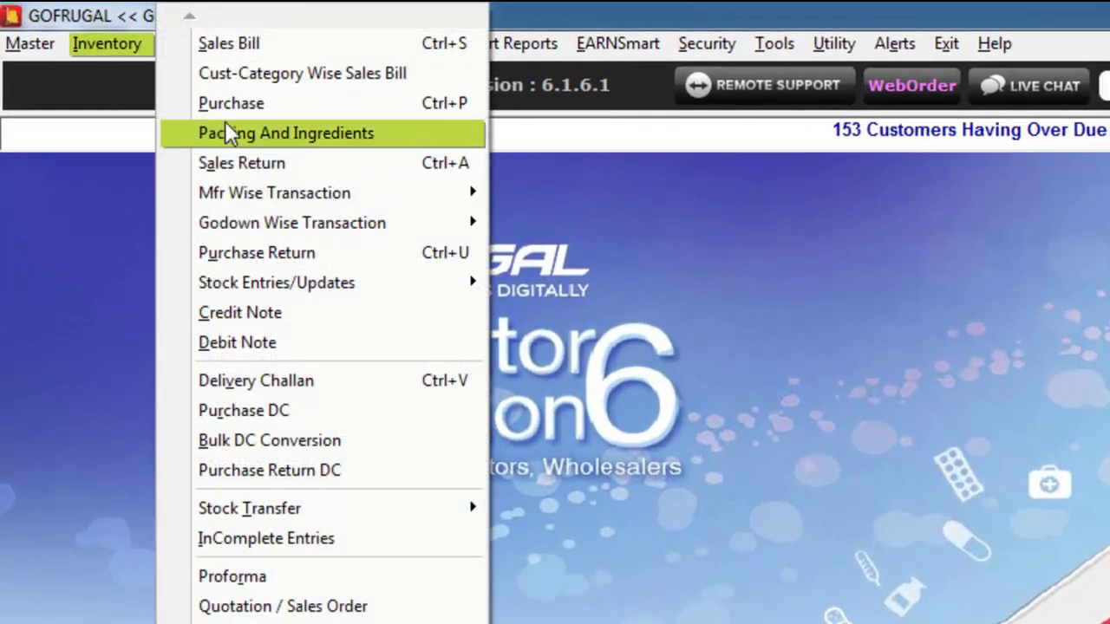
mouse_move(286, 216)
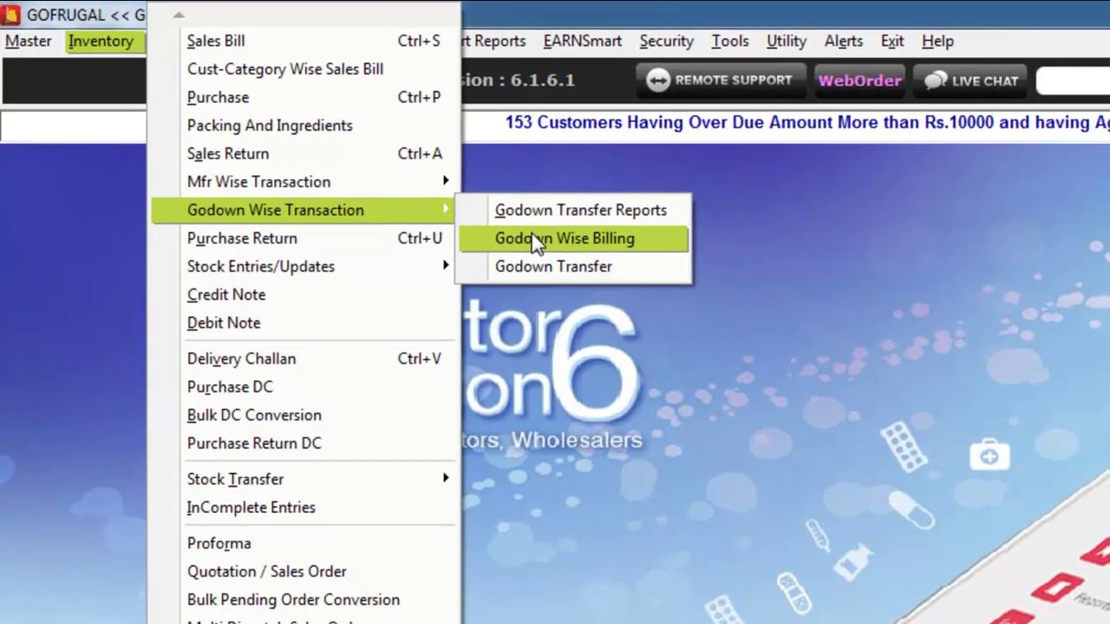
left_click(565, 255)
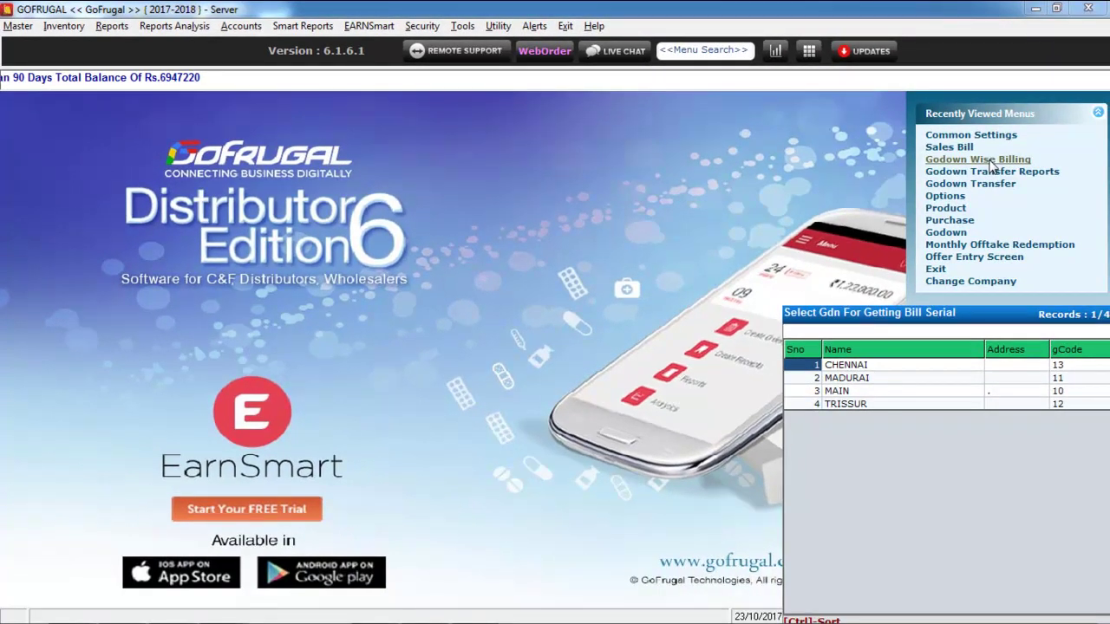
key("Return")
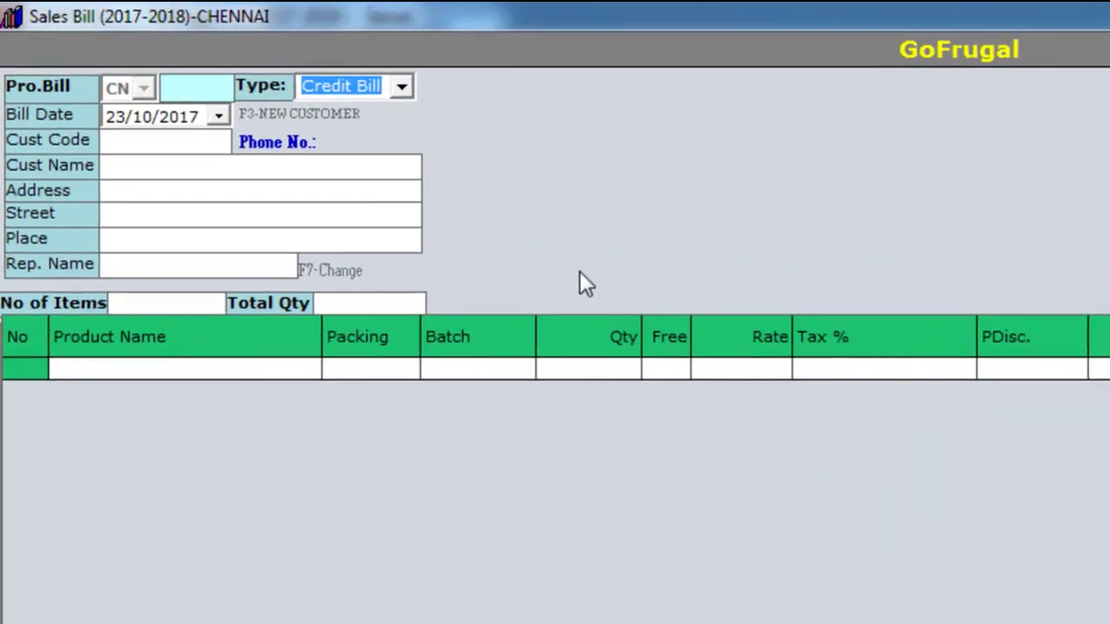